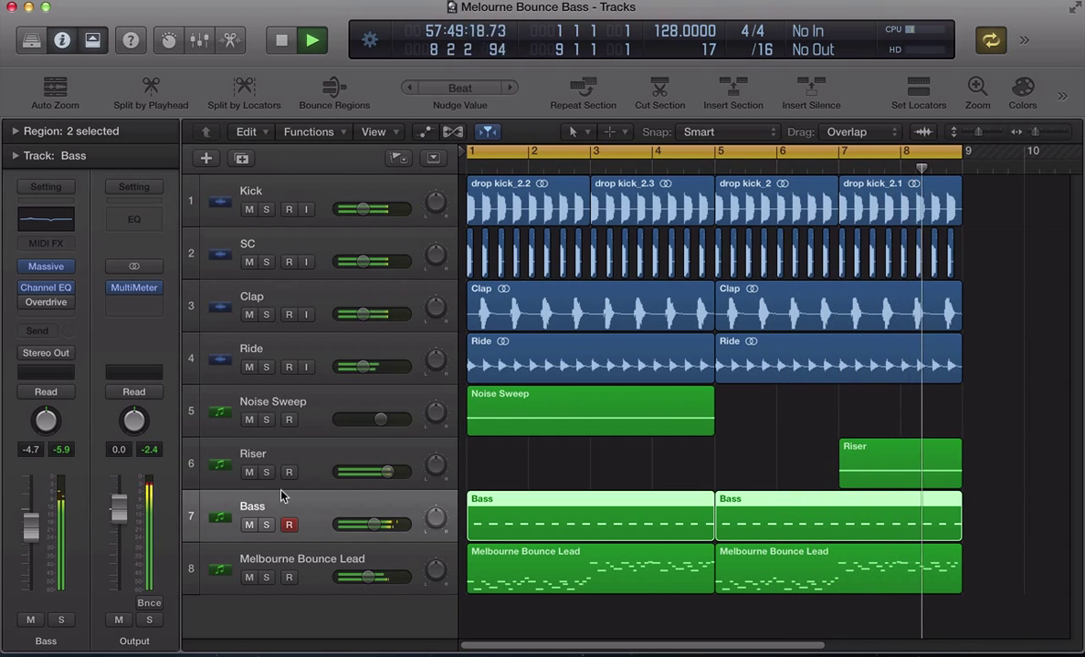
# Stop playback and examine the notes of the two Bass regions in the Piano Roll.
pyautogui.press('space')
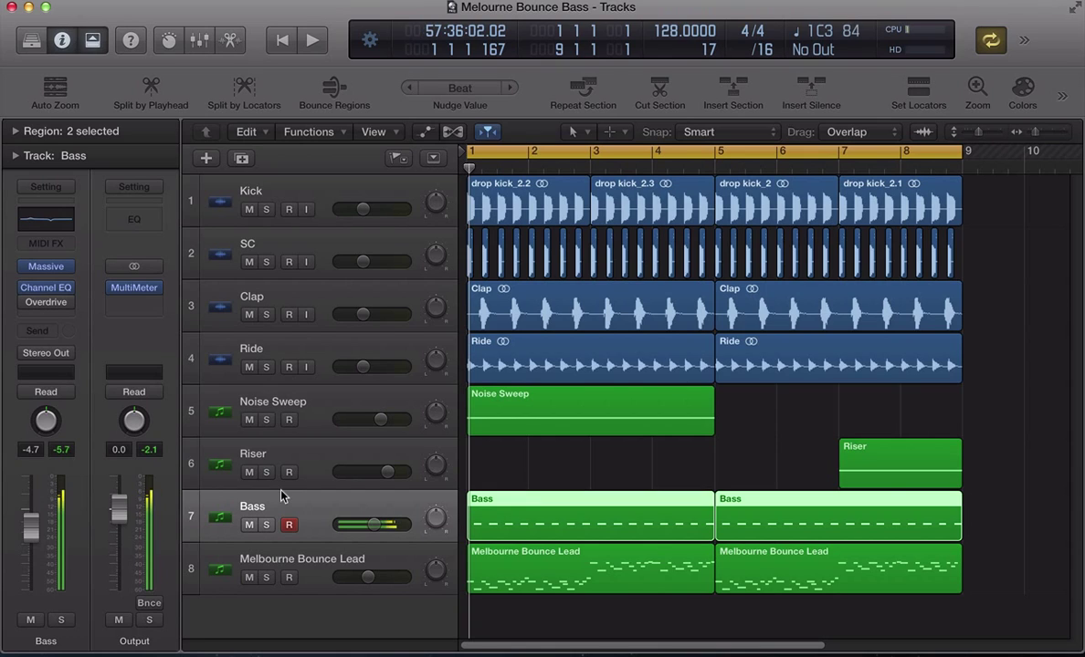
pyautogui.press('p')
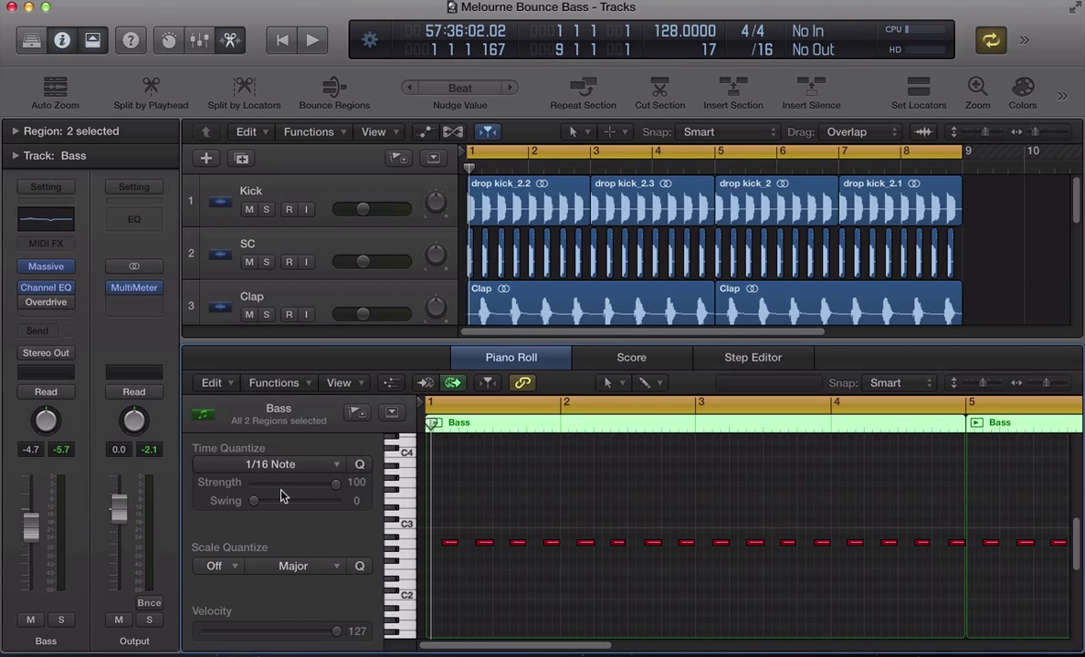
pyautogui.press('p')
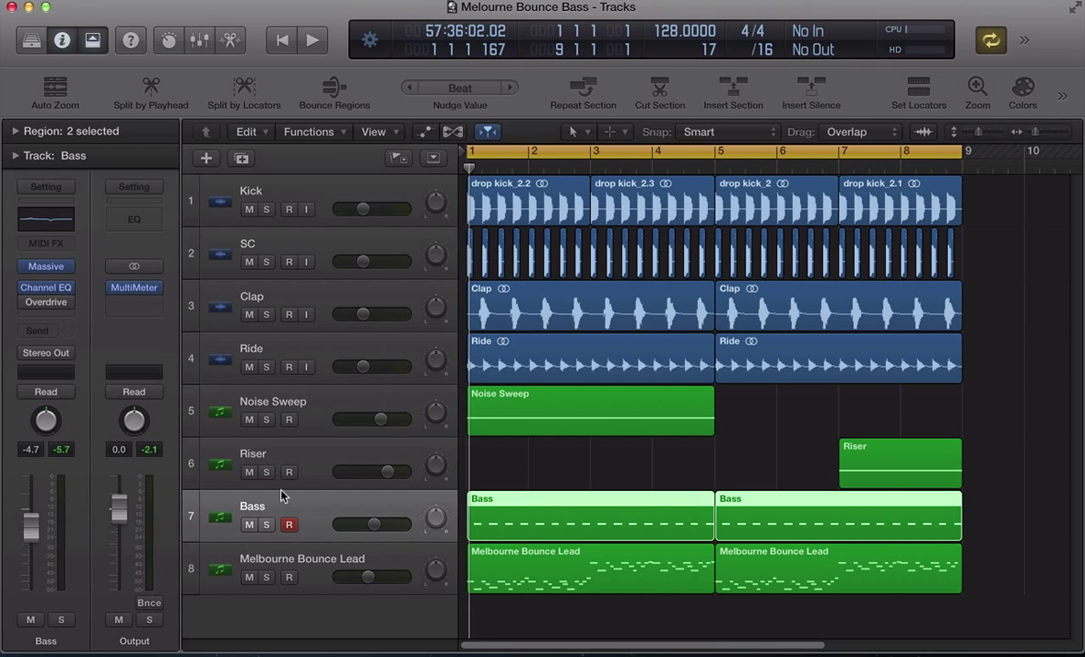
# Solo the Melbourne Bounce Lead regions and play them back briefly.
pyautogui.click(334, 563)
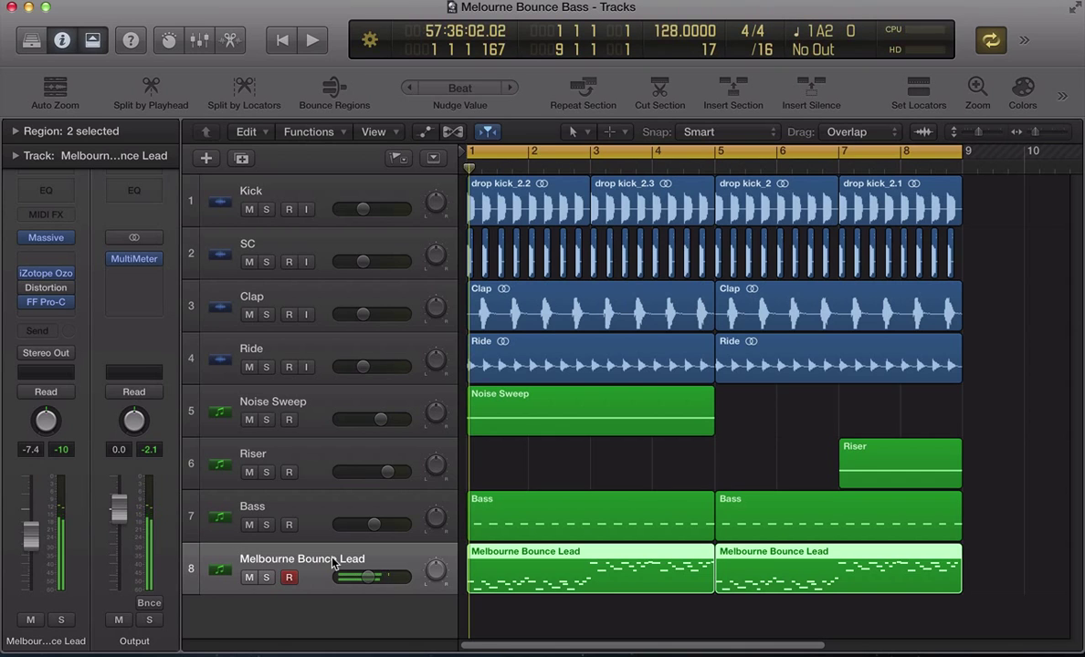
pyautogui.hotkey('ctrl', 's')
pyautogui.press('space')
pyautogui.press('space')
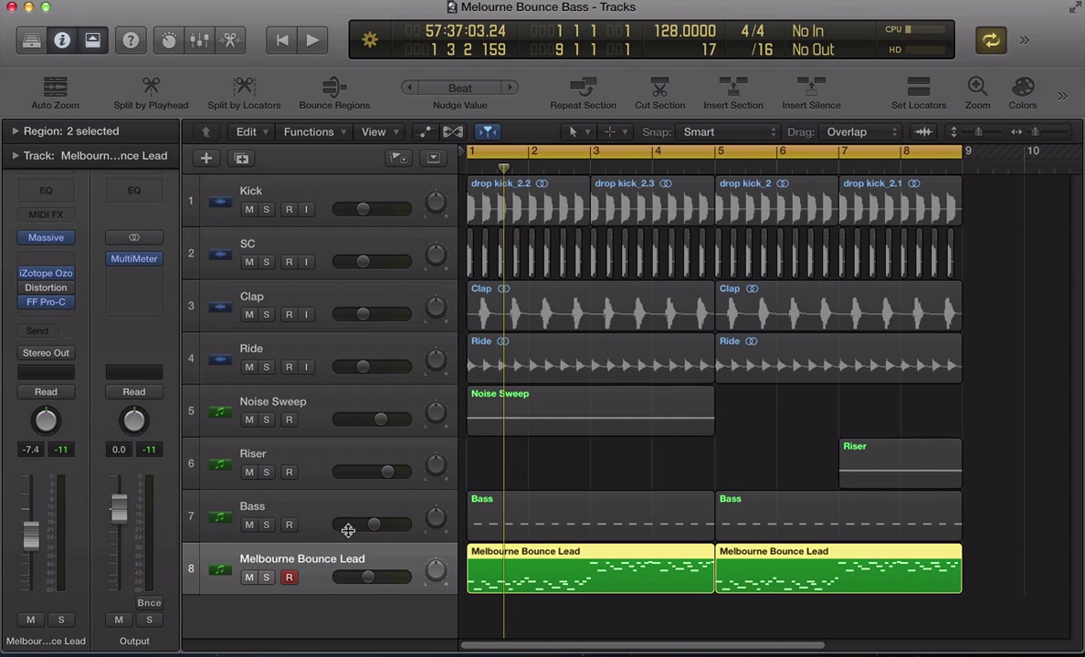
# Open the Massive synth on the Bass track and start a new sound.
pyautogui.click(335, 515)
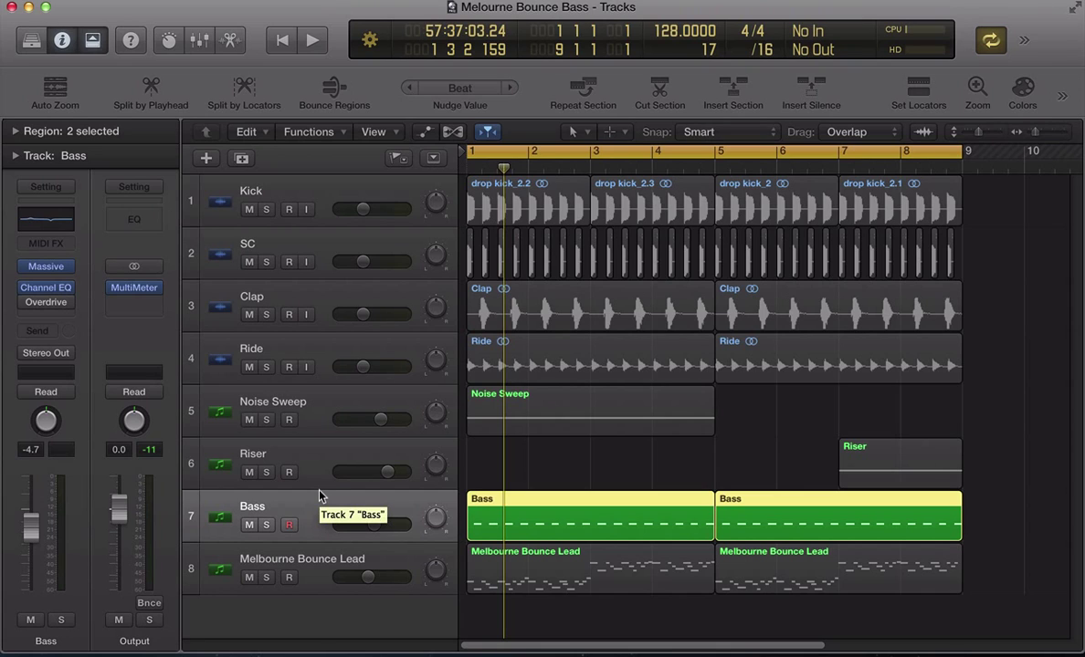
pyautogui.click(46, 268)
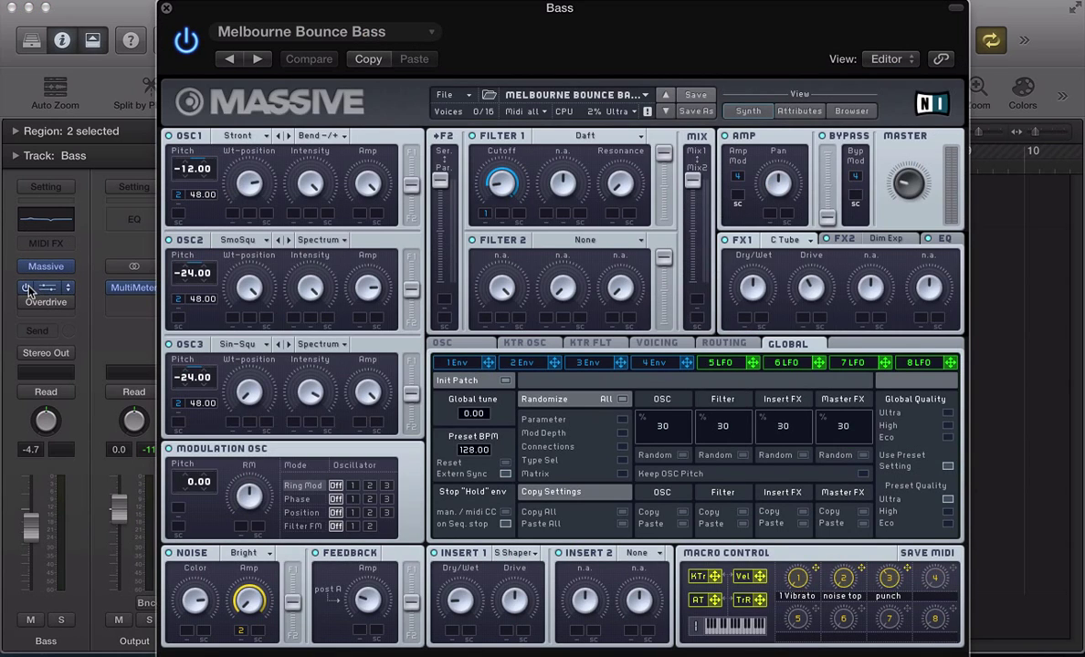
pyautogui.moveTo(514, 20); pyautogui.dragTo(516, 20)
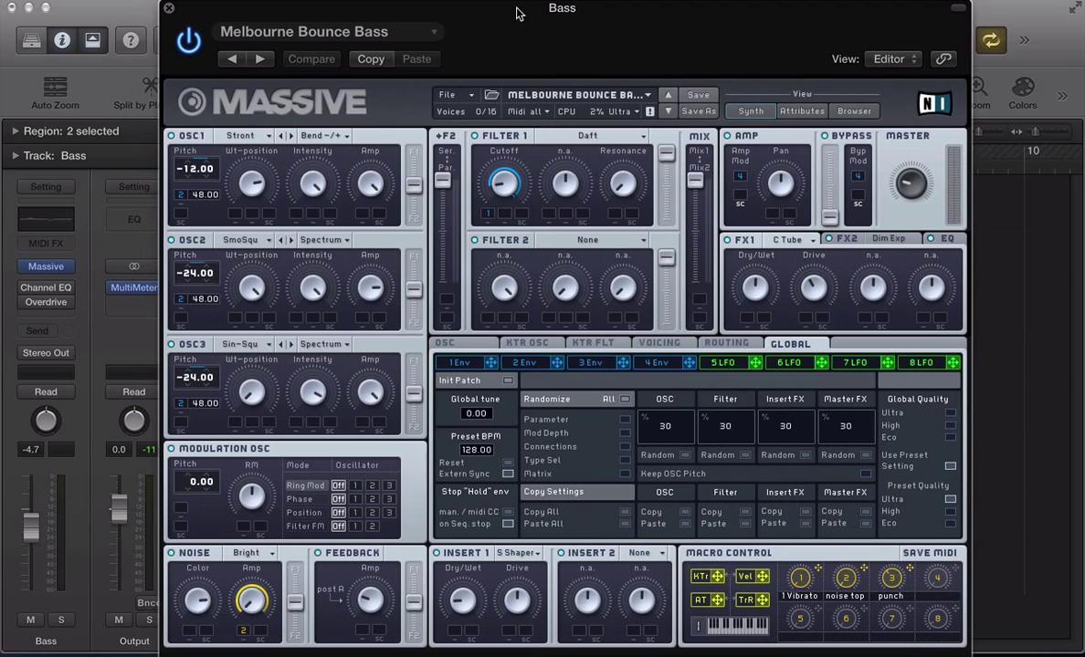
pyautogui.click(445, 95)
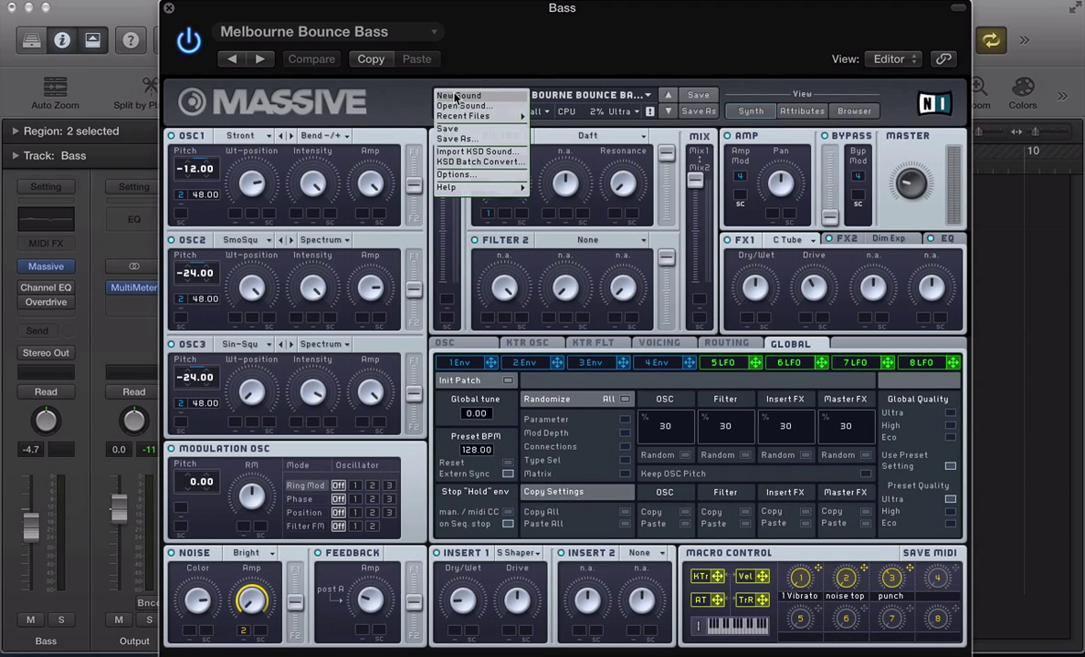
pyautogui.click(456, 97)
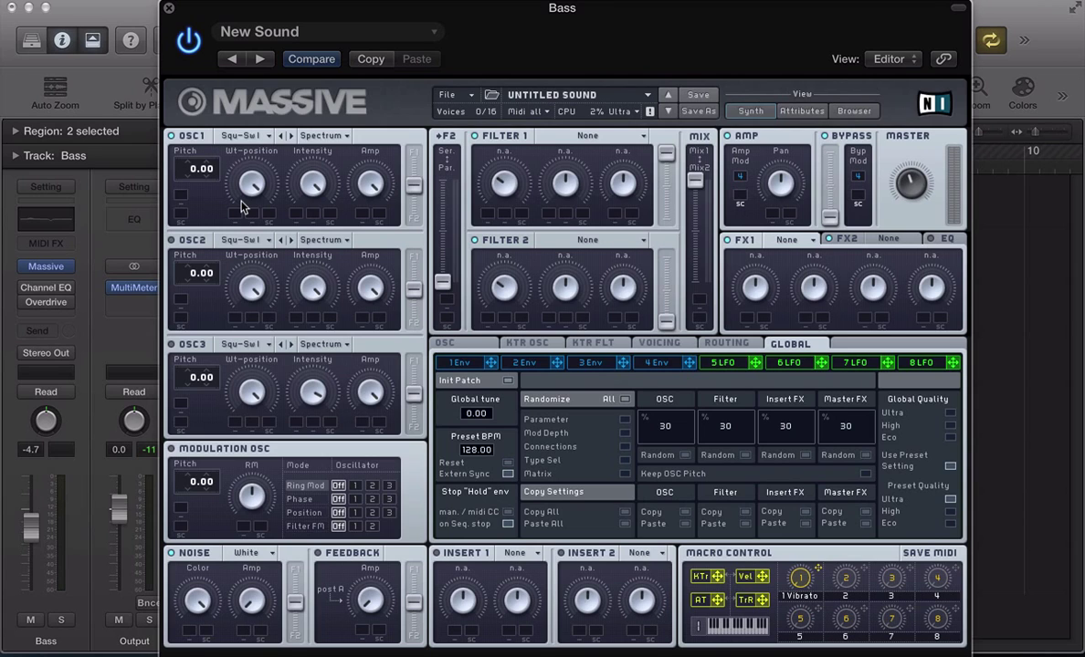
# Set oscillator 1 to the Strontium wavetable in Bend -/+ mode with a pitch of -12.00.
pyautogui.click(240, 135)
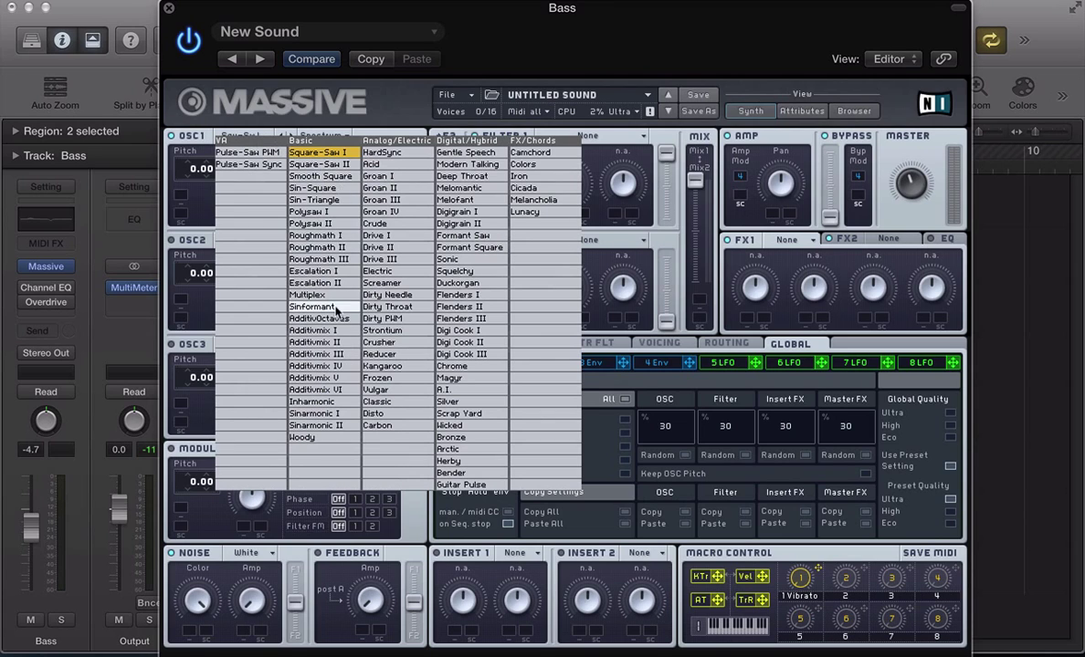
pyautogui.click(384, 330)
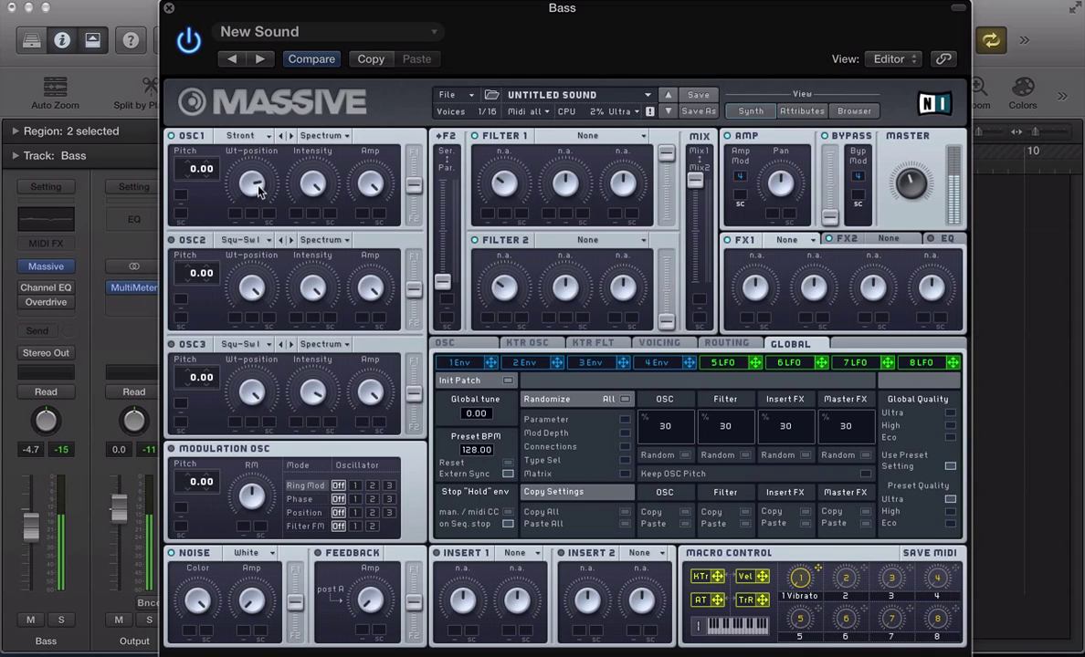
pyautogui.click(321, 136)
pyautogui.click(321, 156)
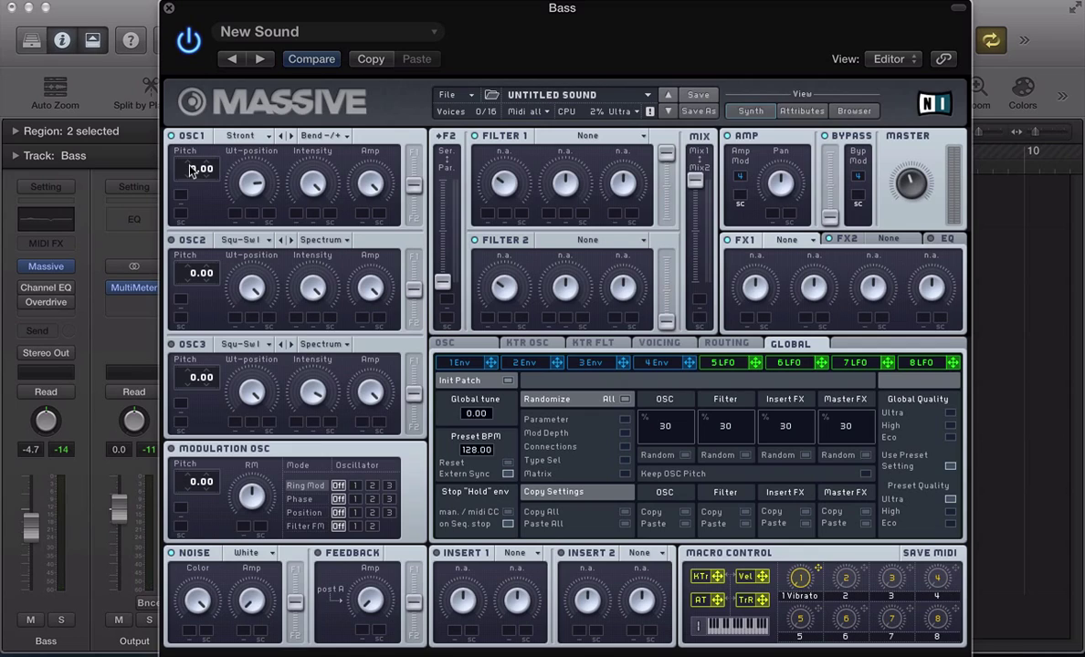
pyautogui.moveTo(191, 172); pyautogui.dragTo(190, 180)
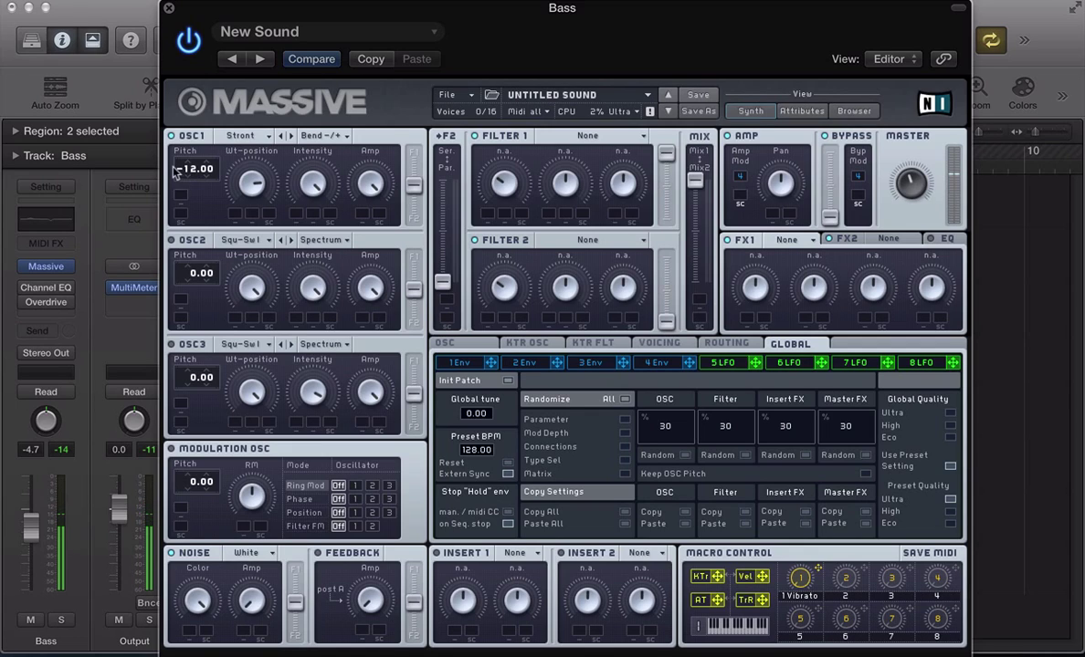
# Enable oscillator 2 with the Smooth Square wavetable, lower its amp slightly and set its pitch to -24.00, comparing the sound with it off and on.
pyautogui.click(173, 241)
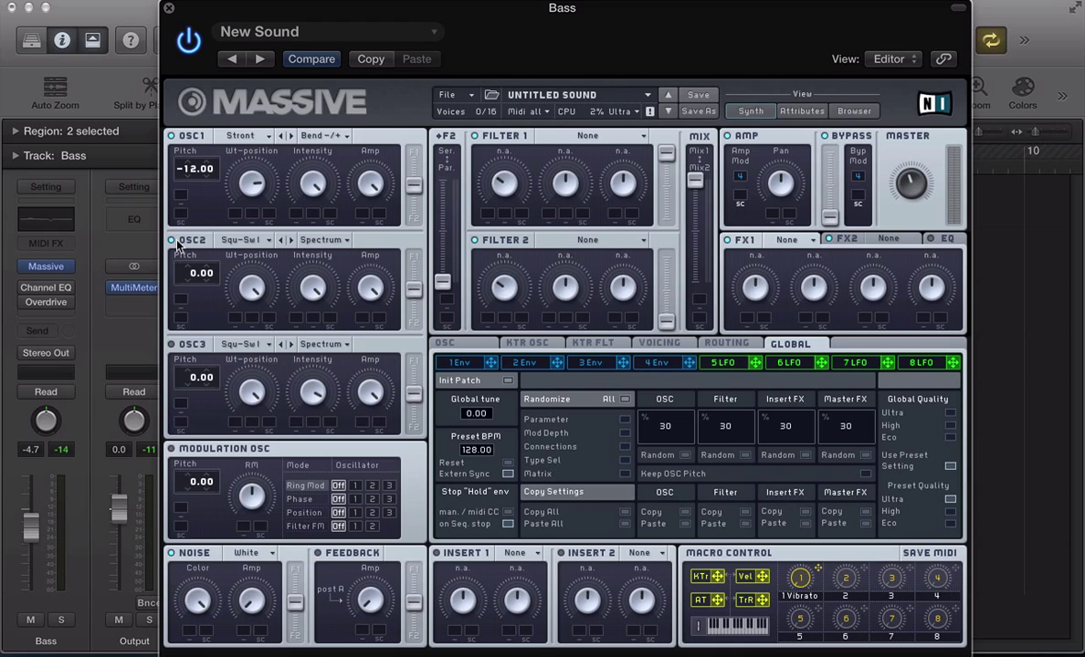
pyautogui.click(240, 240)
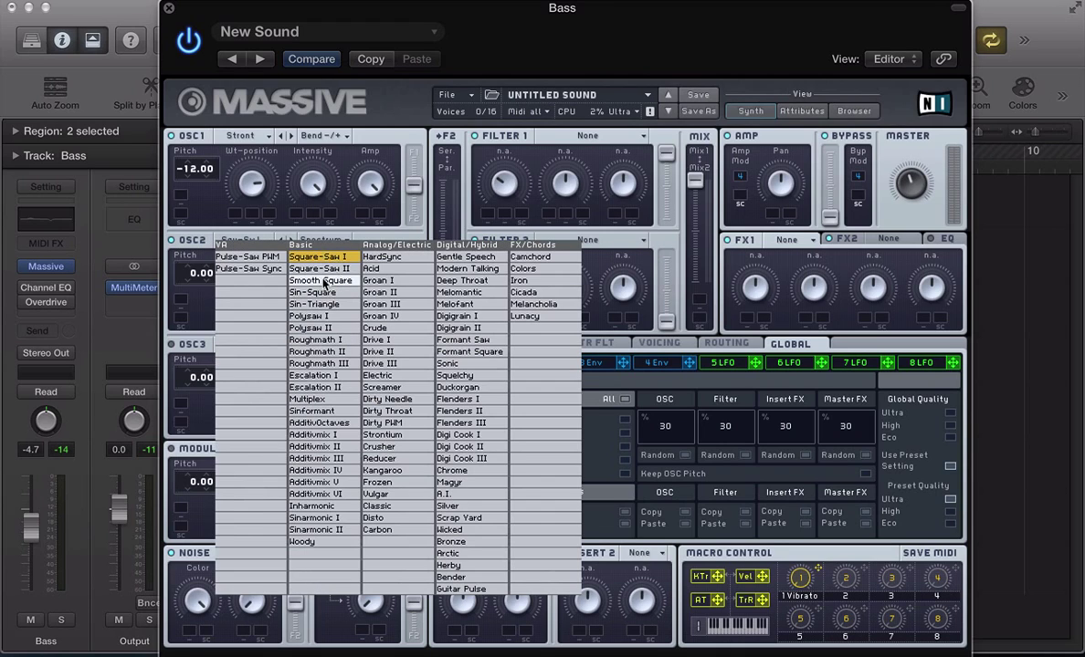
pyautogui.click(324, 281)
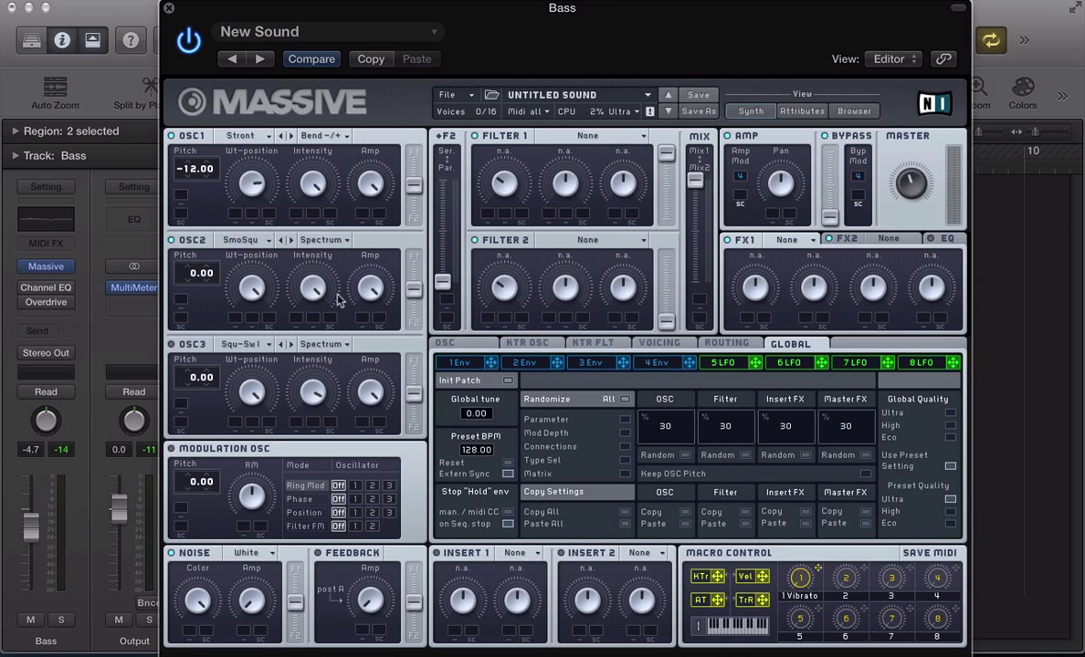
pyautogui.moveTo(368, 290); pyautogui.dragTo(371, 319)
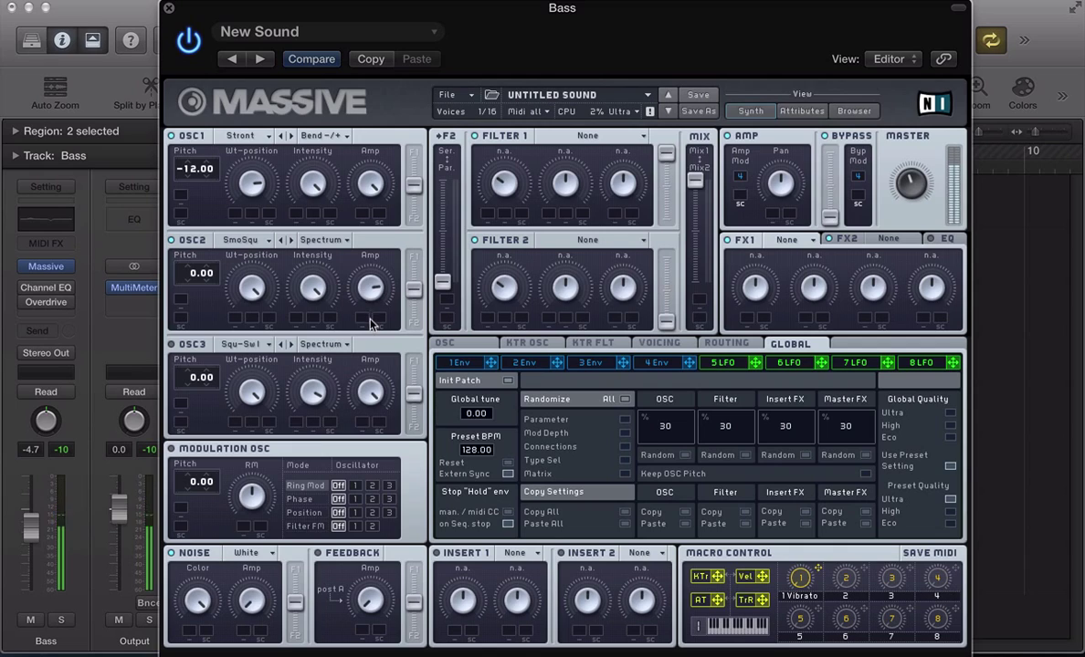
pyautogui.click(195, 285)
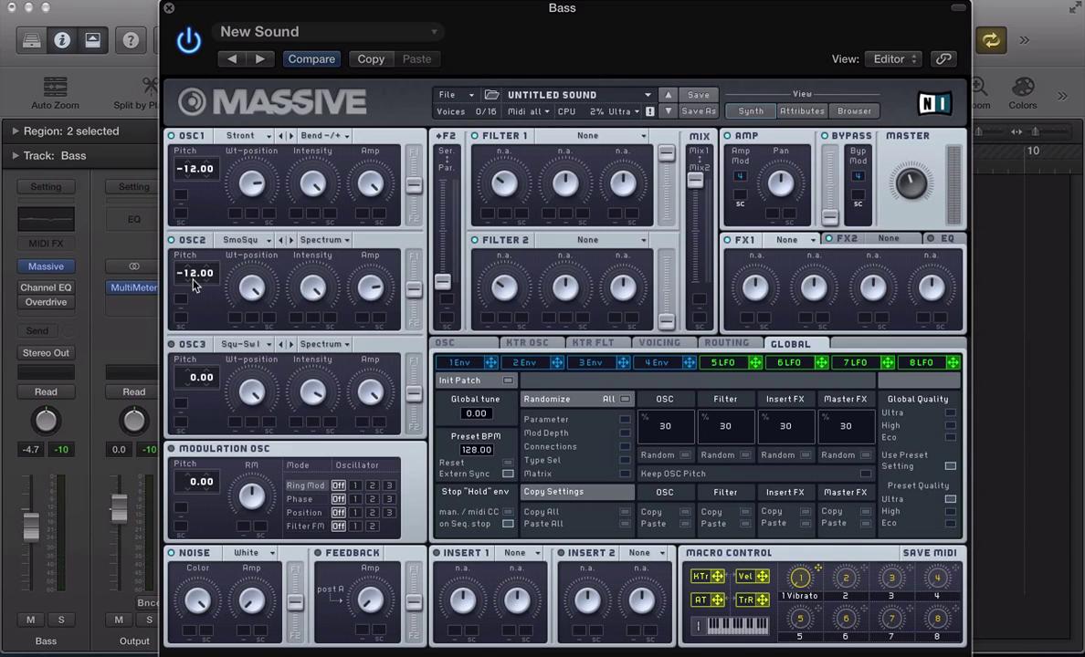
pyautogui.click(196, 287)
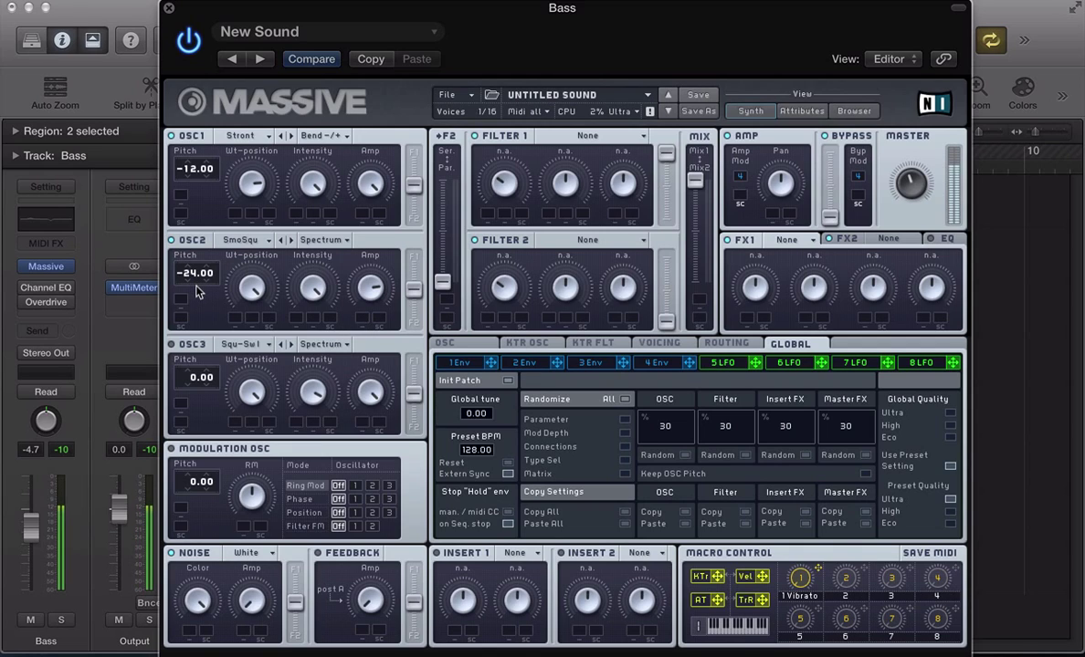
pyautogui.click(172, 241)
pyautogui.click(173, 240)
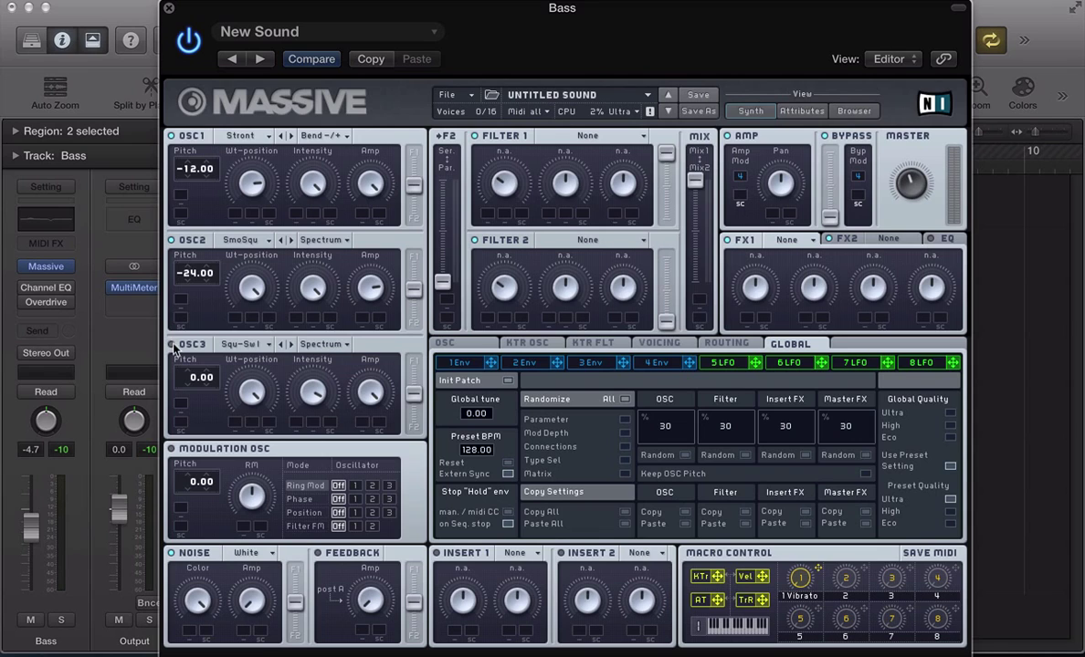
# Set oscillator 3 to the Sin-Square wavetable at pitch -24.00 and compare the sound with it off and on.
pyautogui.click(240, 345)
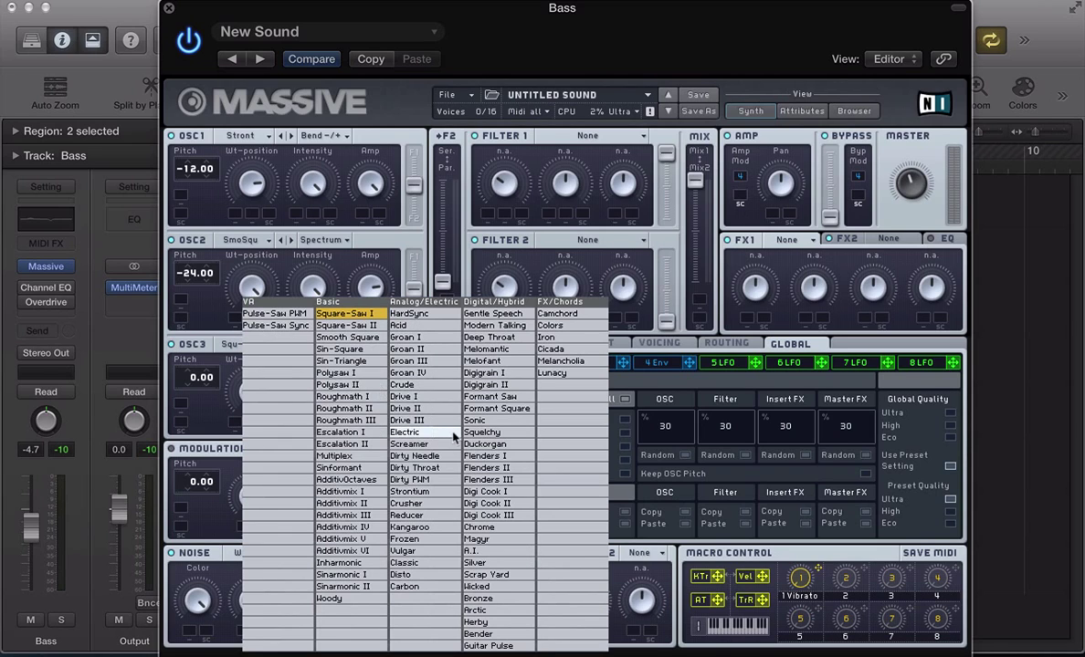
pyautogui.click(337, 350)
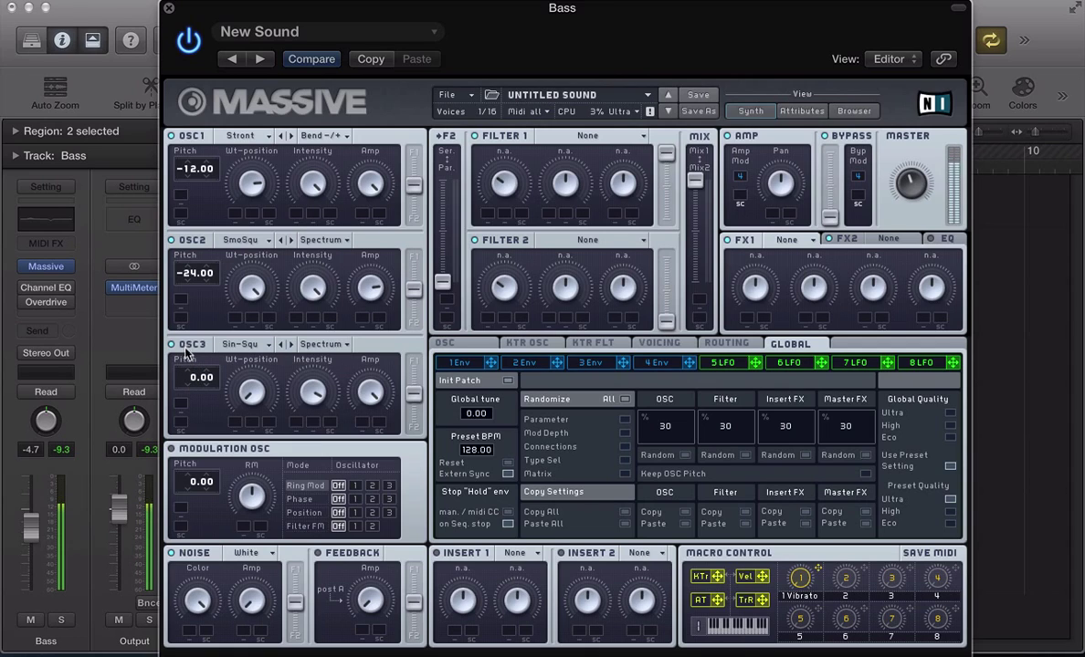
pyautogui.moveTo(192, 386); pyautogui.dragTo(192, 391)
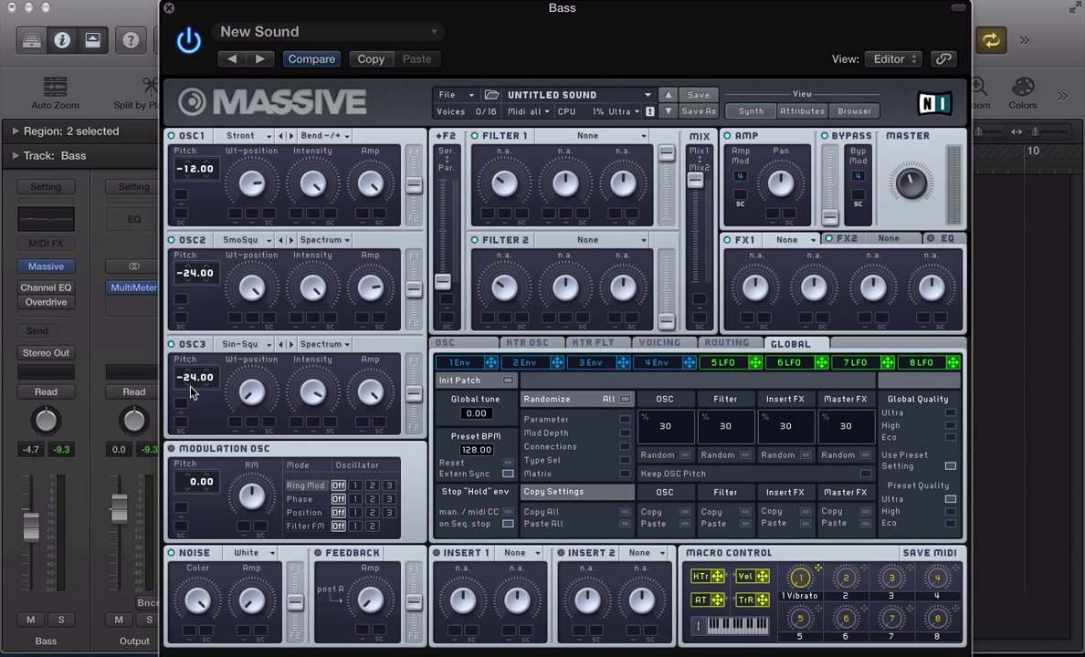
pyautogui.click(177, 346)
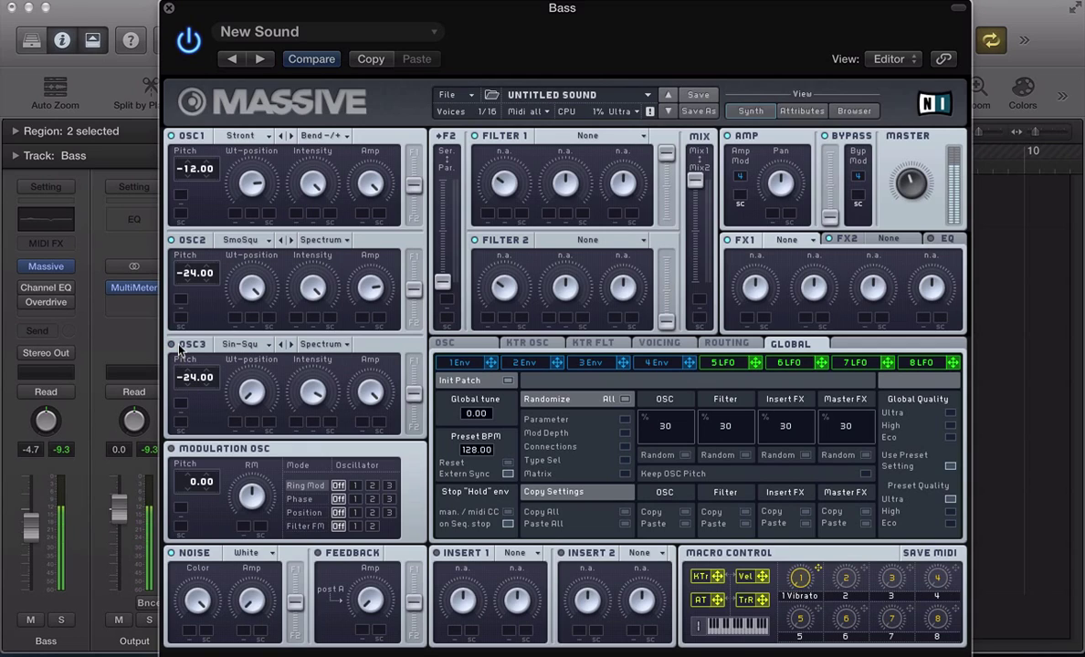
pyautogui.click(177, 345)
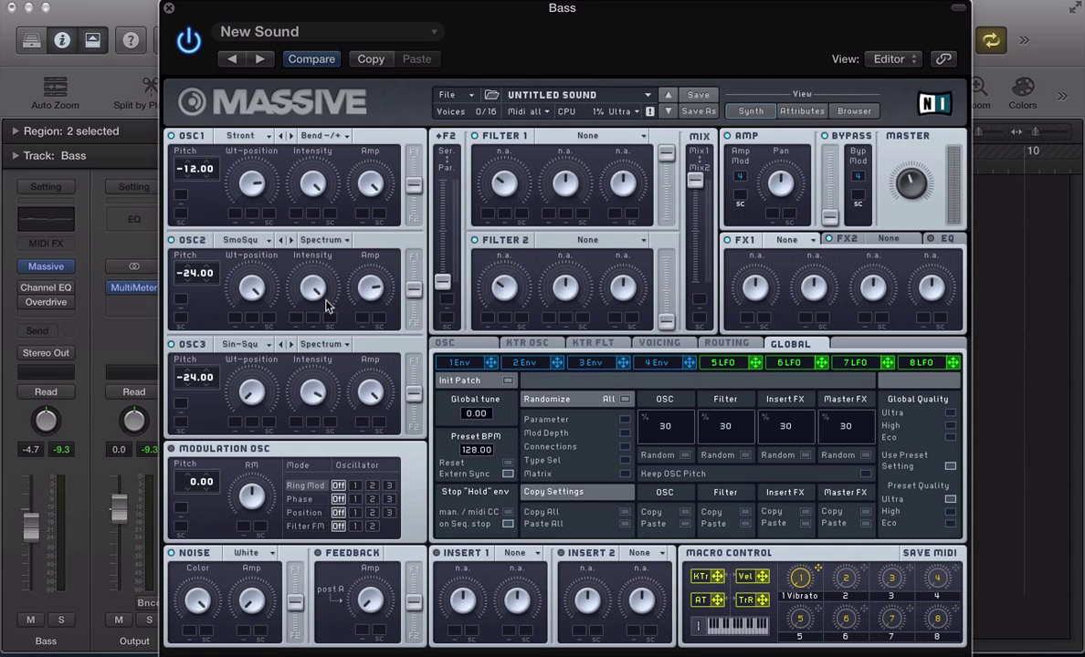
# Turn on Restart via Gate for the oscillator phases and set the voicing to Monophon.
pyautogui.click(444, 343)
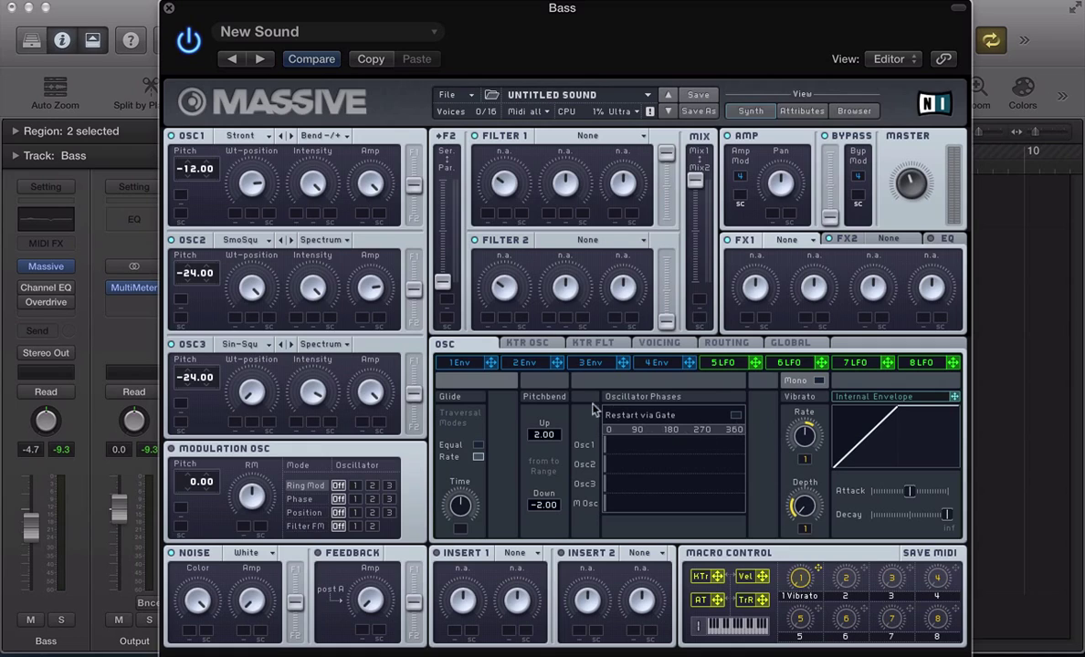
pyautogui.click(735, 419)
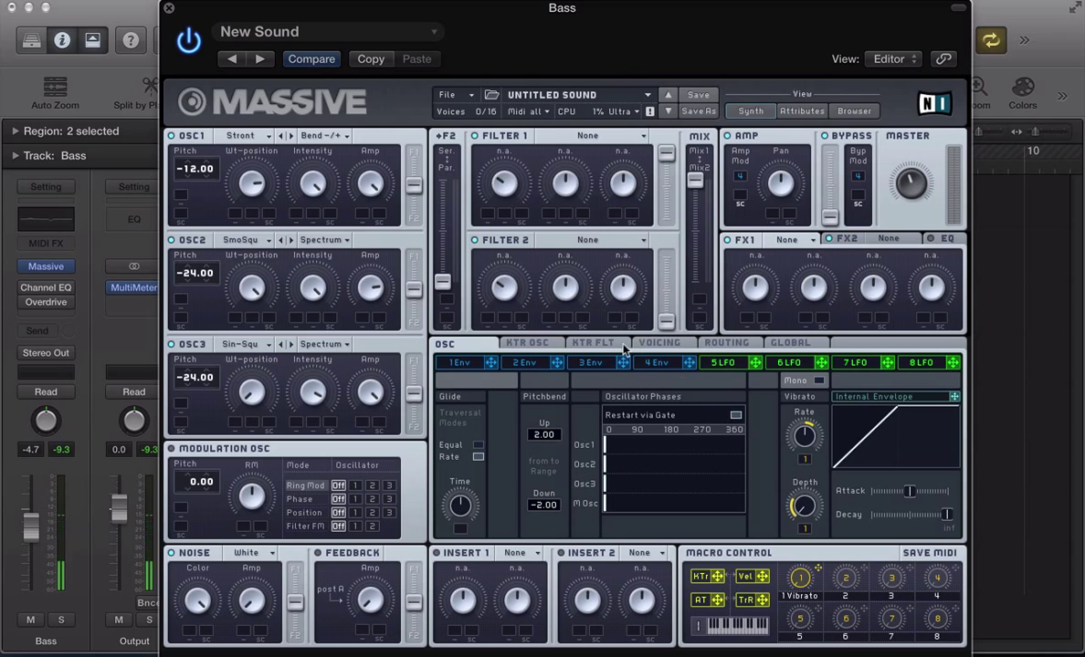
pyautogui.click(656, 344)
pyautogui.click(508, 456)
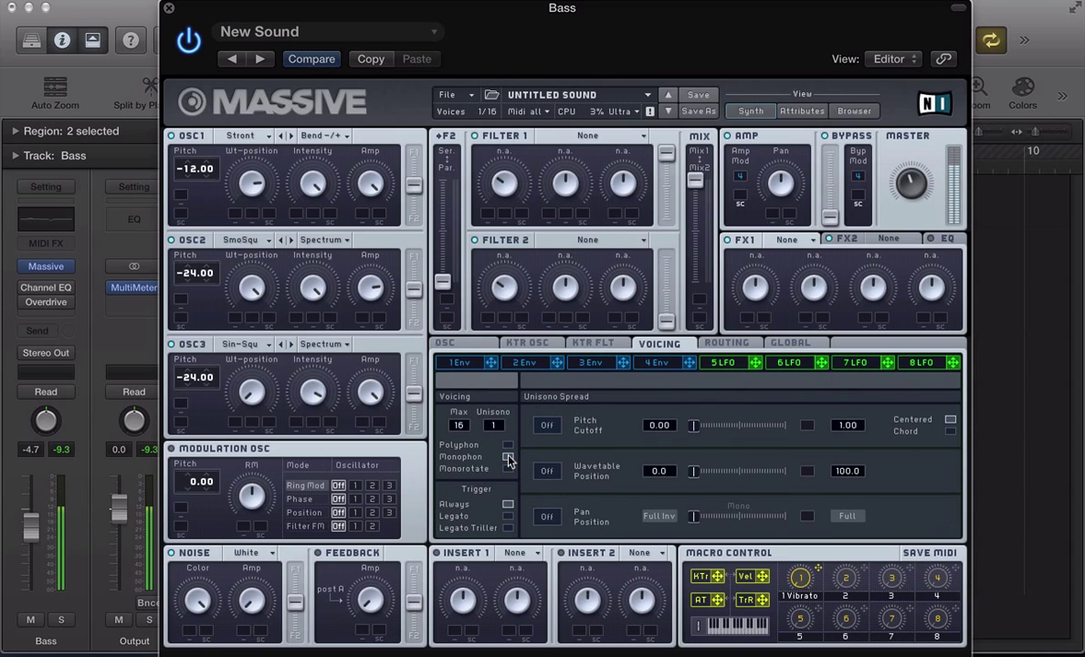
# Review the oscillator glide settings and the Bass notes in the Piano Roll, and return to the synth.
pyautogui.click(445, 343)
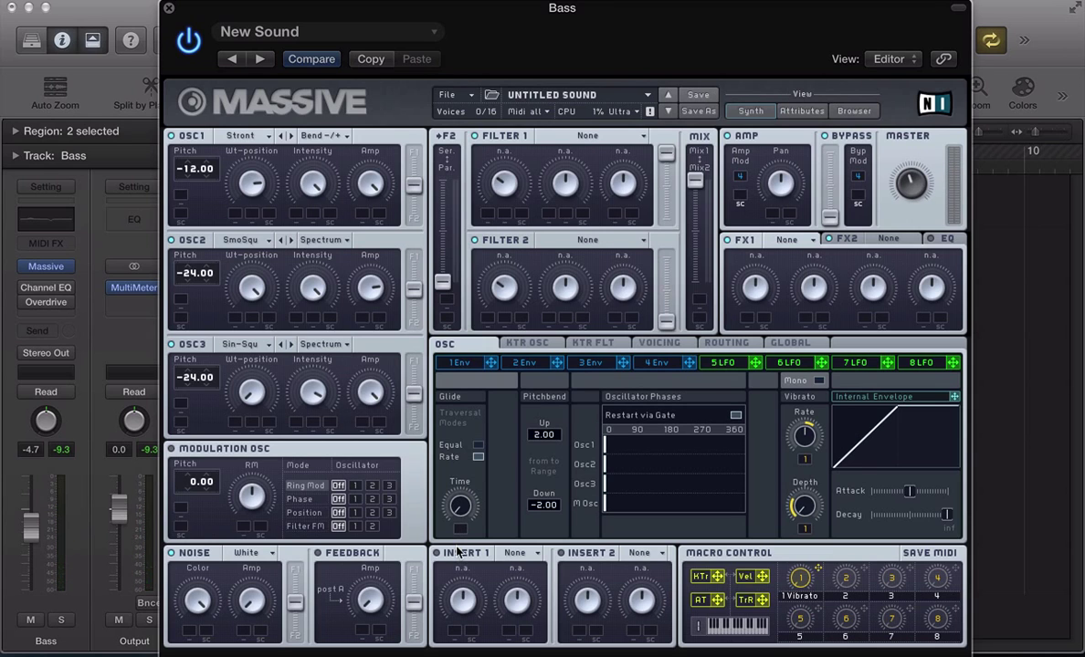
pyautogui.press('super+w')
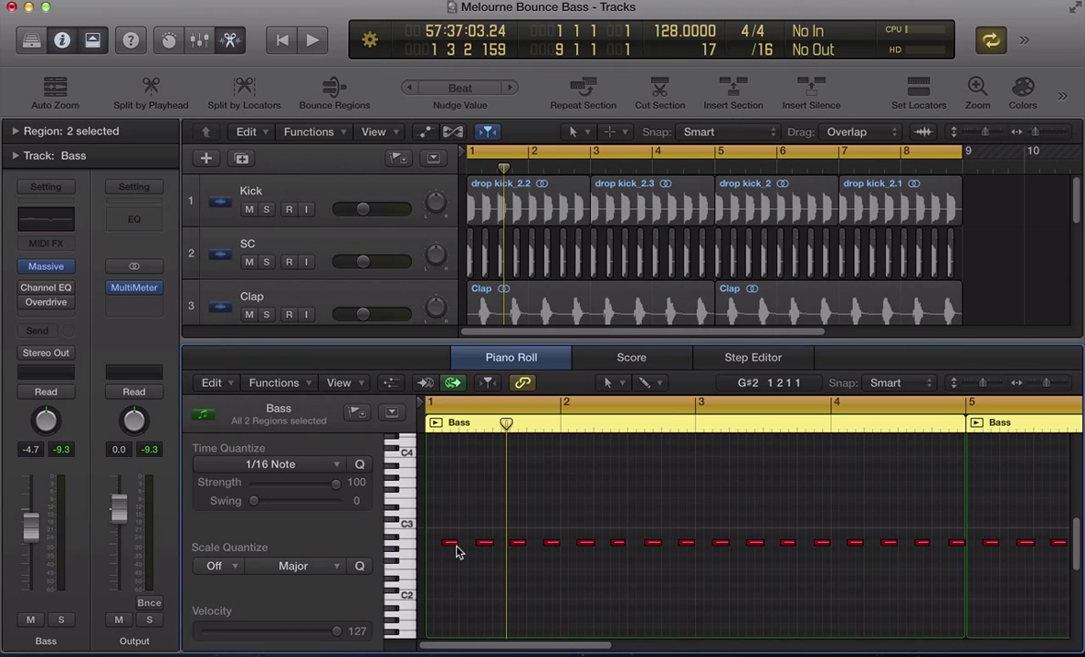
pyautogui.press('p')
pyautogui.press('v')
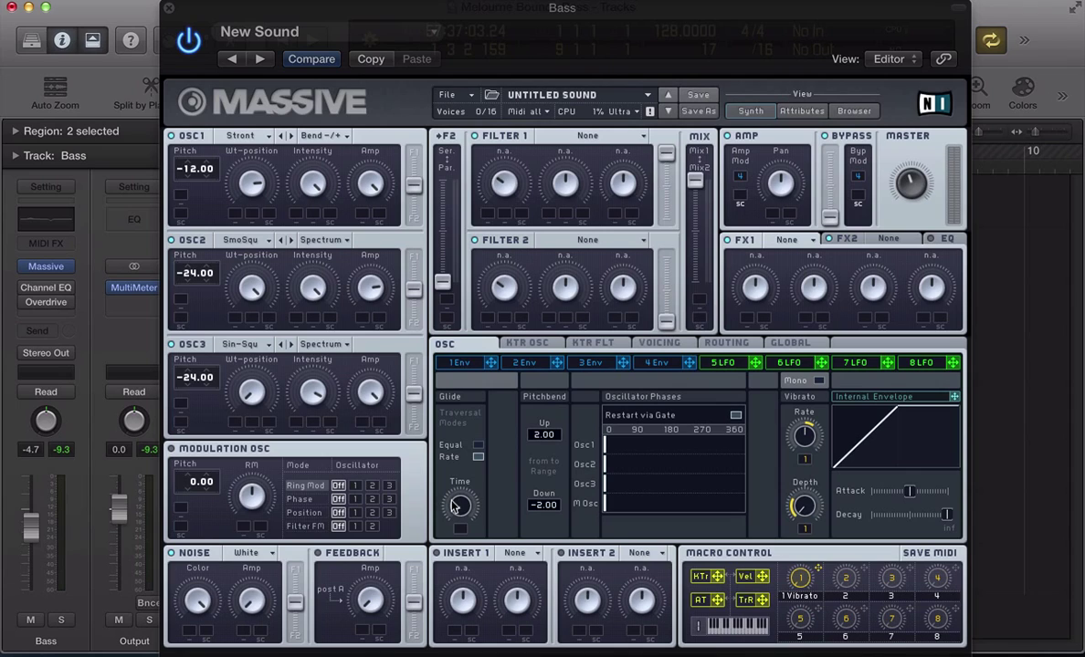
# Set filter 1 to the Daft type and modulate its cutoff with envelope 1.
pyautogui.click(578, 137)
pyautogui.click(529, 233)
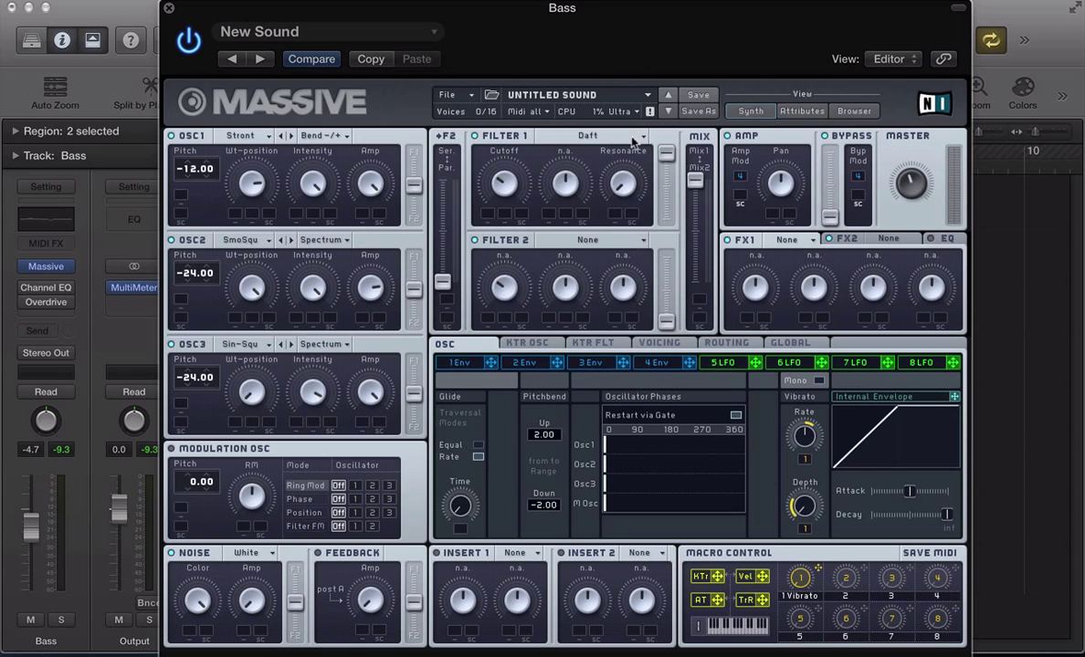
pyautogui.click(462, 363)
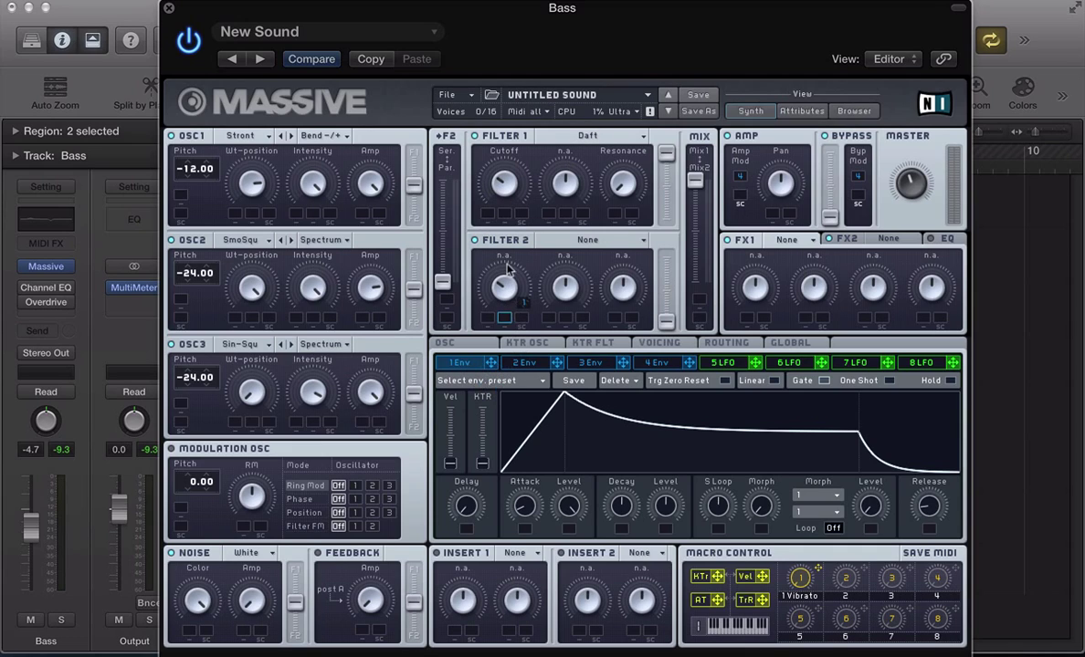
pyautogui.moveTo(488, 213); pyautogui.dragTo(489, 207)
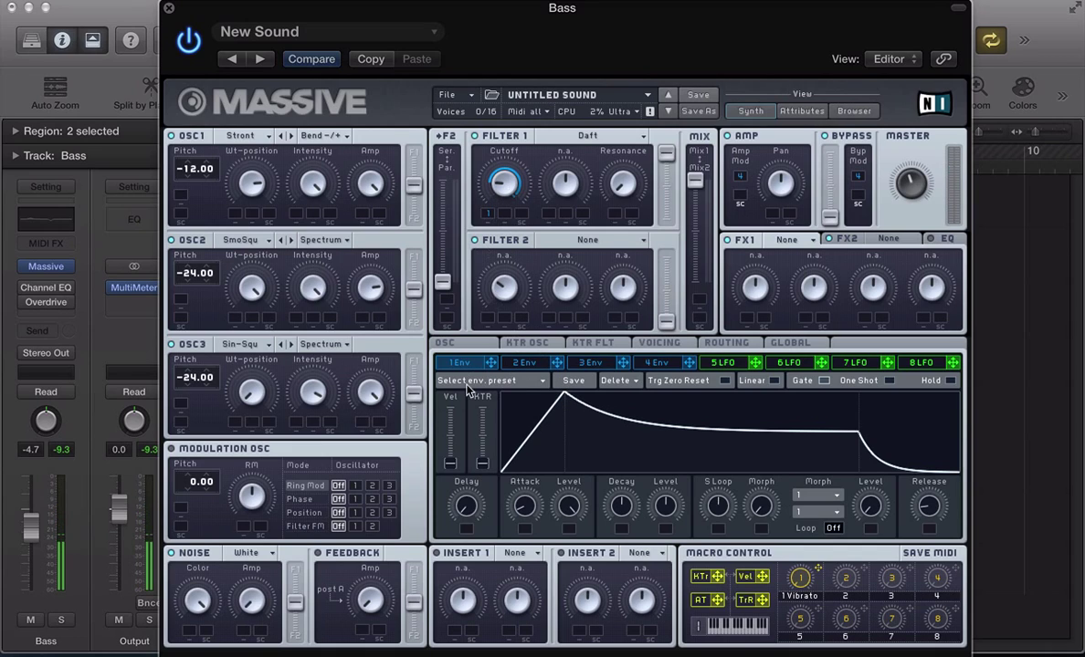
# Shape envelope 1 with a shorter attack, a decay level of zero and a shorter decay for the filter cutoff.
pyautogui.moveTo(509, 201); pyautogui.dragTo(462, 176)
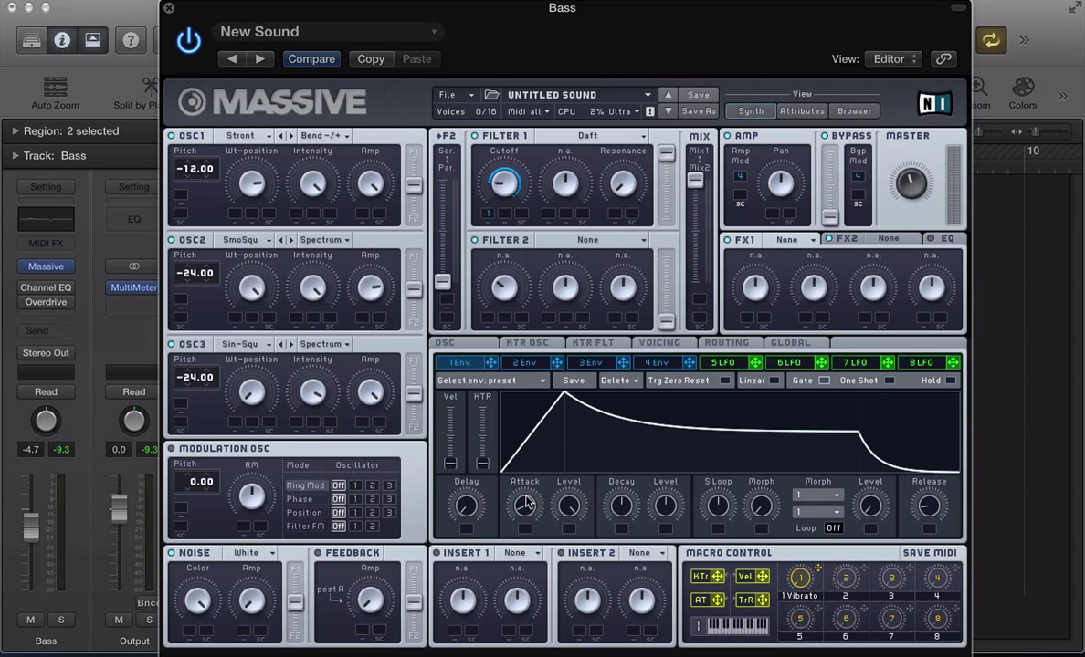
pyautogui.moveTo(526, 507); pyautogui.dragTo(538, 558)
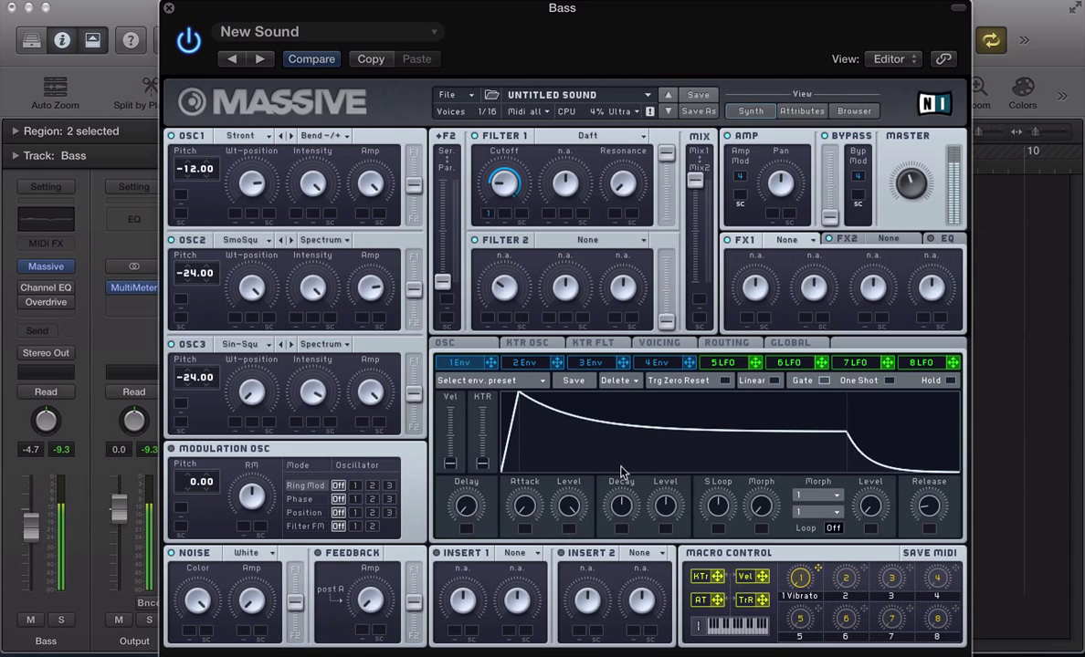
pyautogui.moveTo(666, 505); pyautogui.dragTo(652, 511)
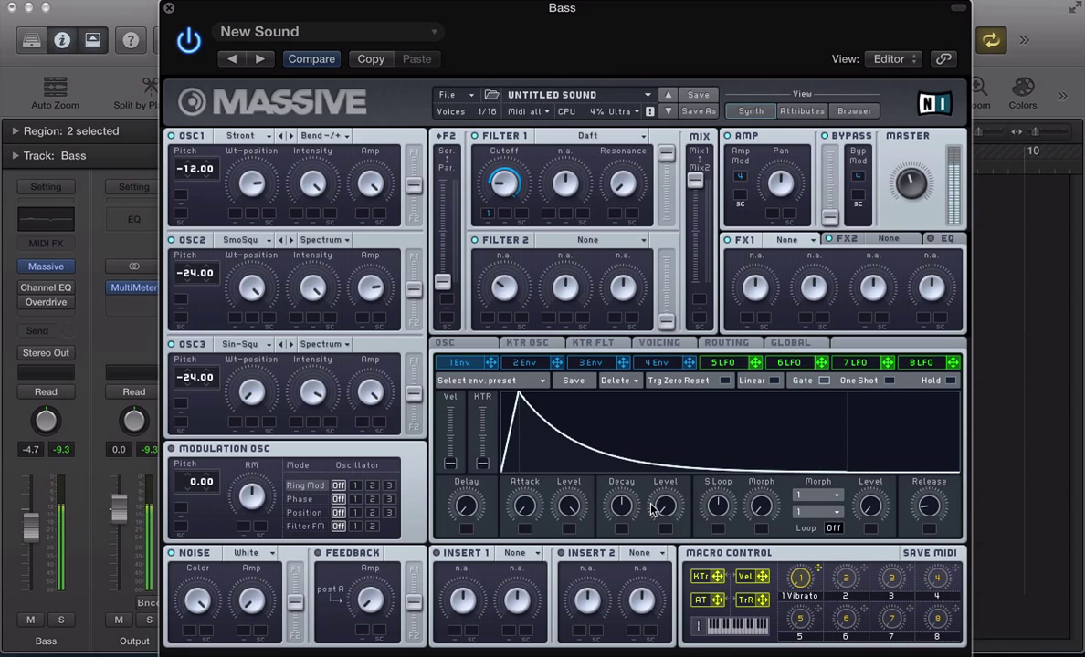
pyautogui.moveTo(621, 508); pyautogui.dragTo(624, 524)
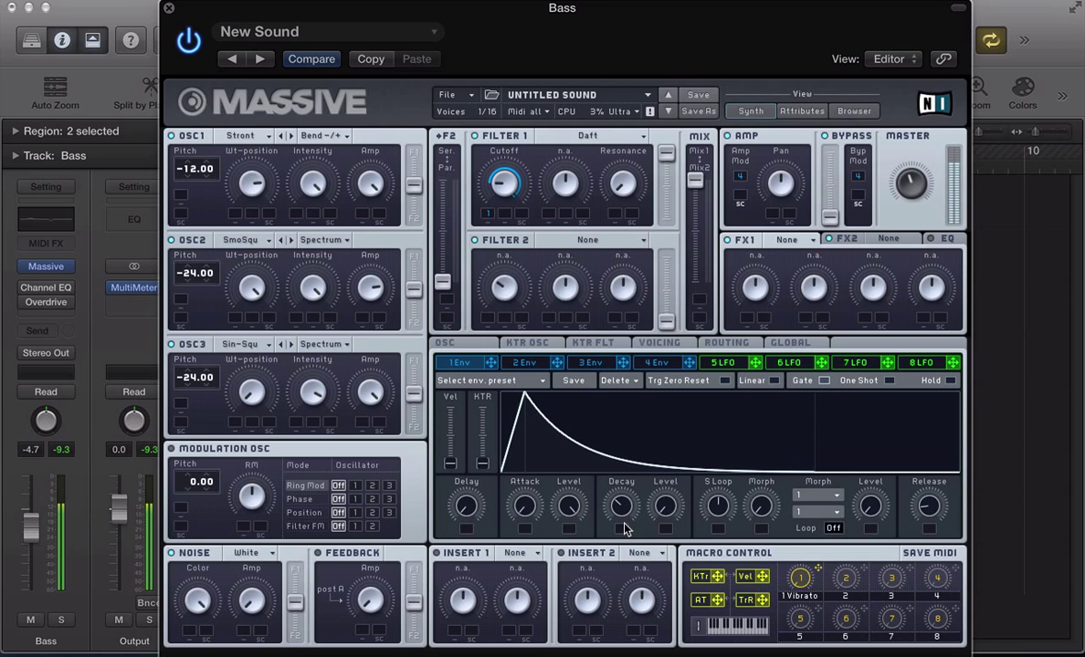
# Set a four-bar cycle range from bar 1, add the first two Kick regions to the selected Bass regions, and return to the synth.
pyautogui.press('super+w')
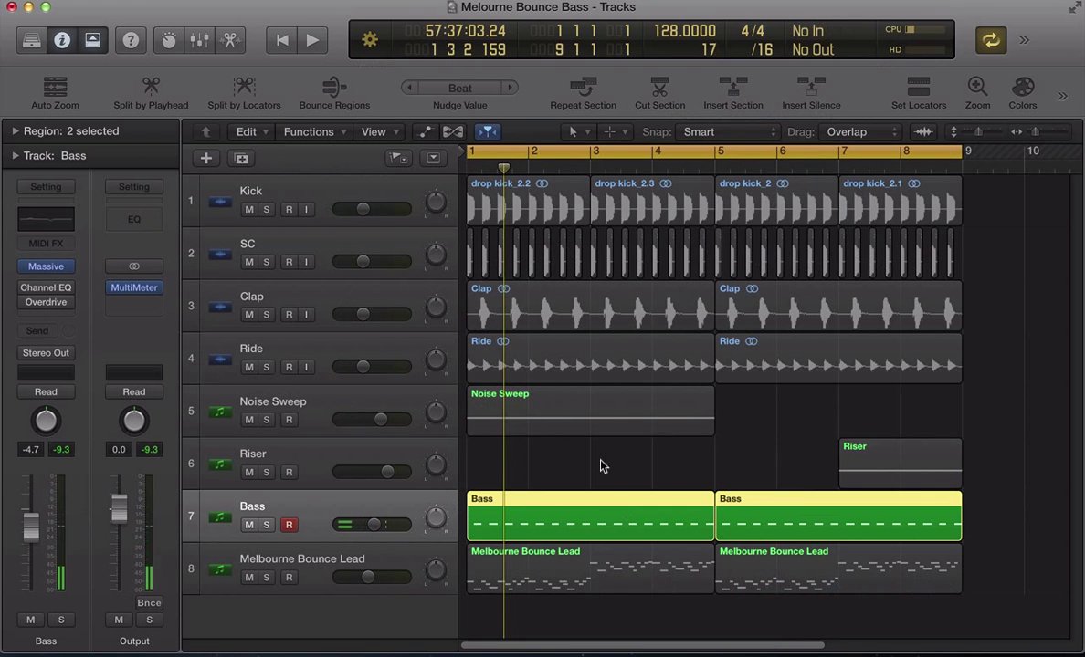
pyautogui.click(505, 153)
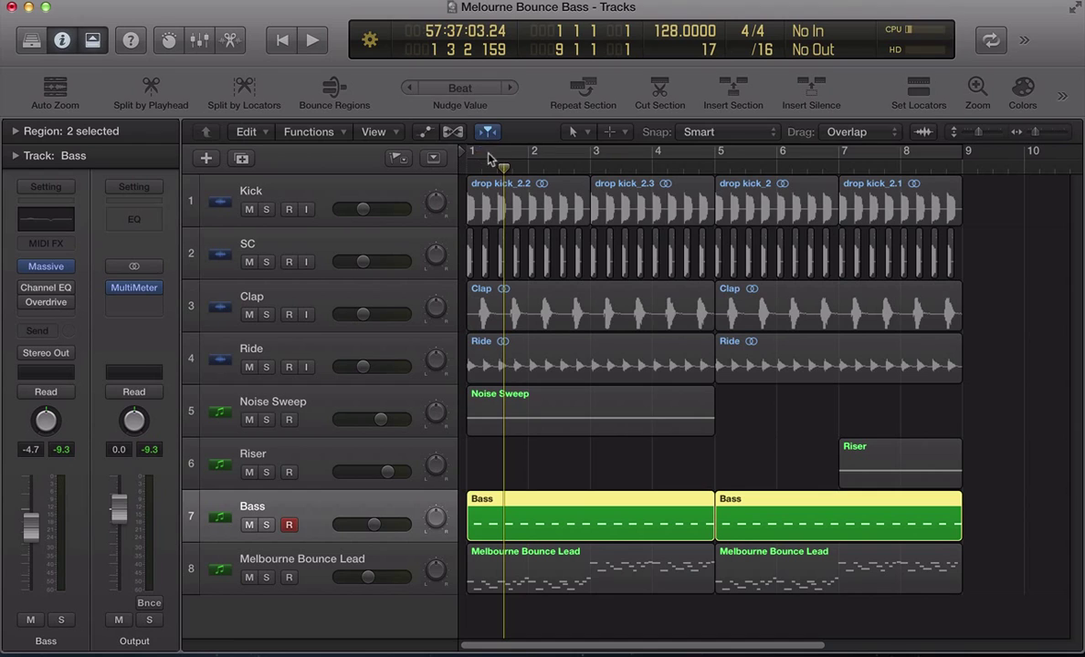
pyautogui.moveTo(489, 158); pyautogui.dragTo(697, 179)
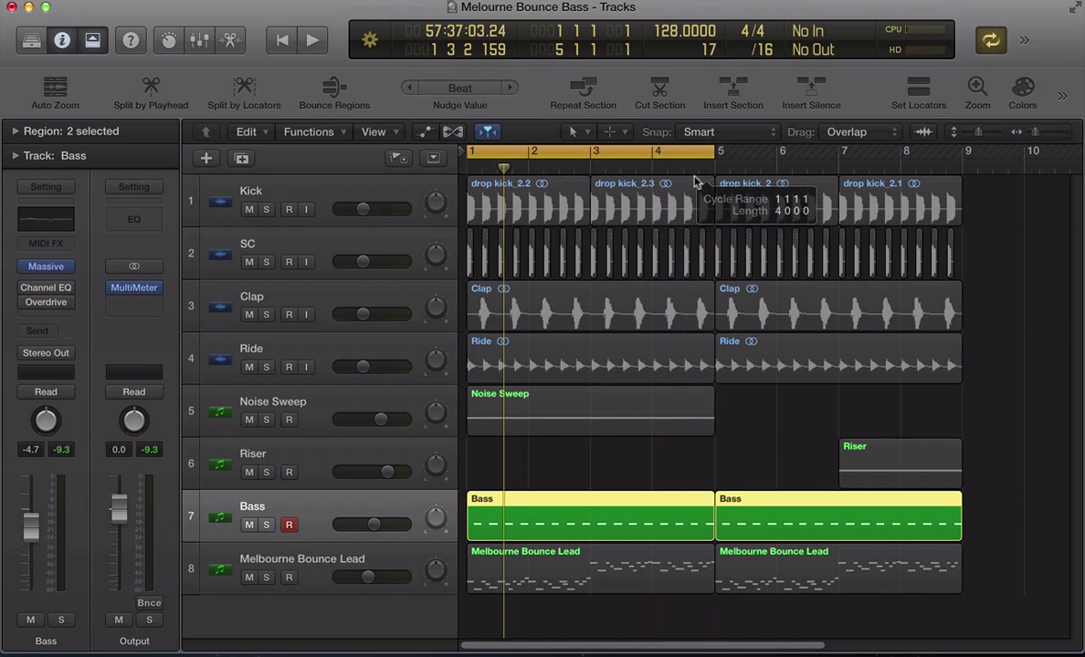
pyautogui.keyDown('shift'); pyautogui.click(509, 198); pyautogui.keyUp('shift')
pyautogui.keyDown('shift'); pyautogui.click(612, 187); pyautogui.keyUp('shift')
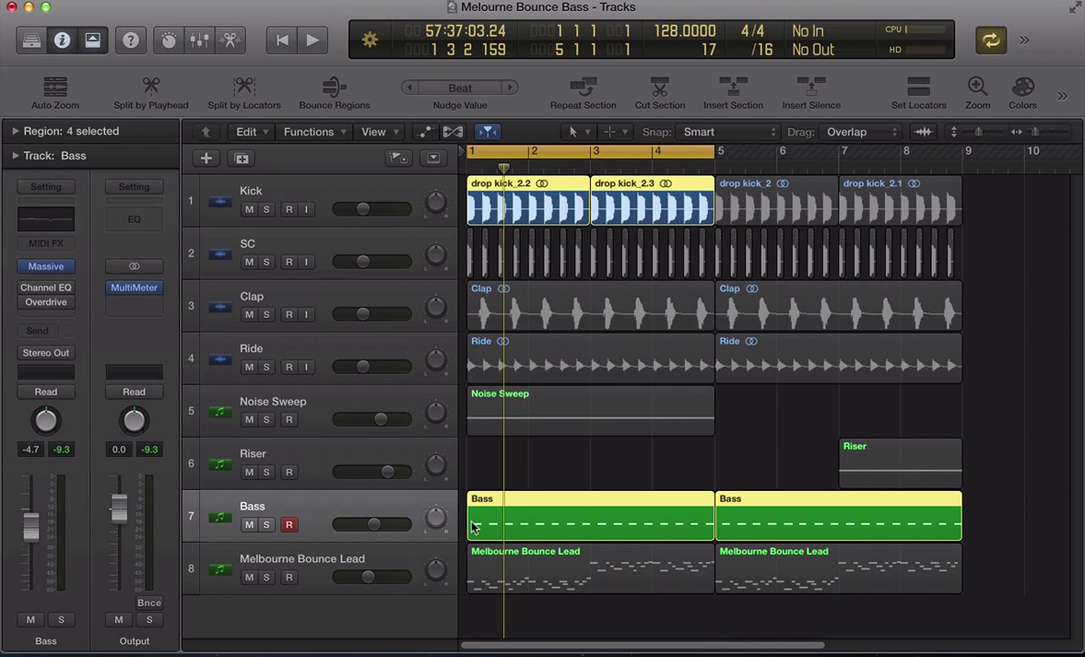
pyautogui.press('v')
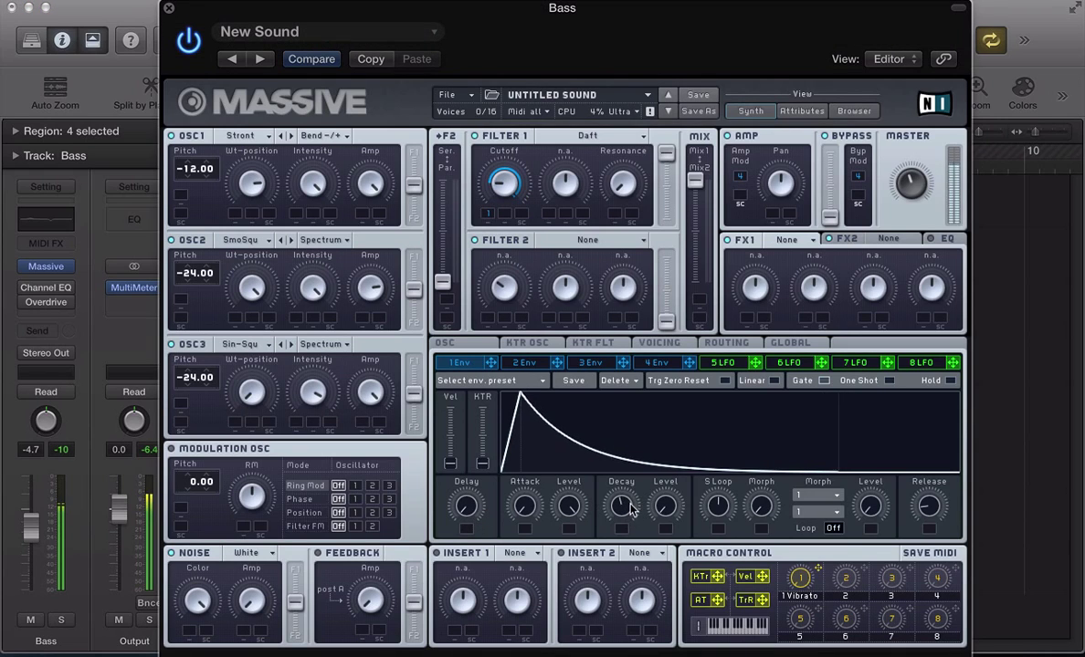
# Modulate the pitch of all three oscillators by 48.00 with envelope 2, and shorten the envelope's attack and decay with zero decay level.
pyautogui.click(543, 368)
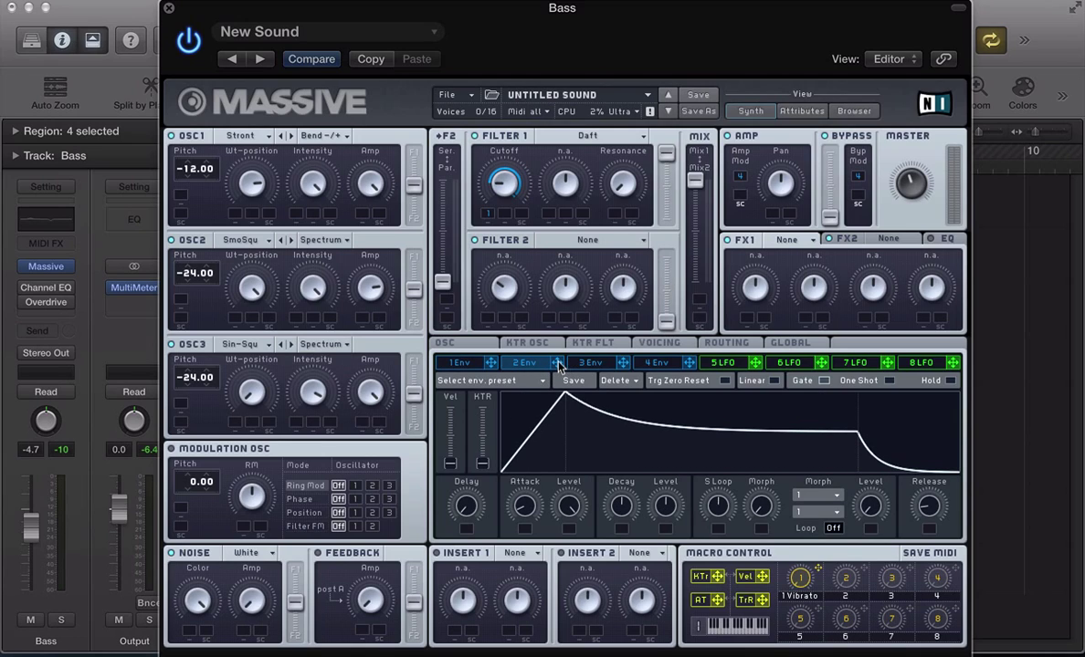
pyautogui.moveTo(559, 368); pyautogui.dragTo(589, 388)
pyautogui.moveTo(526, 368); pyautogui.dragTo(181, 401)
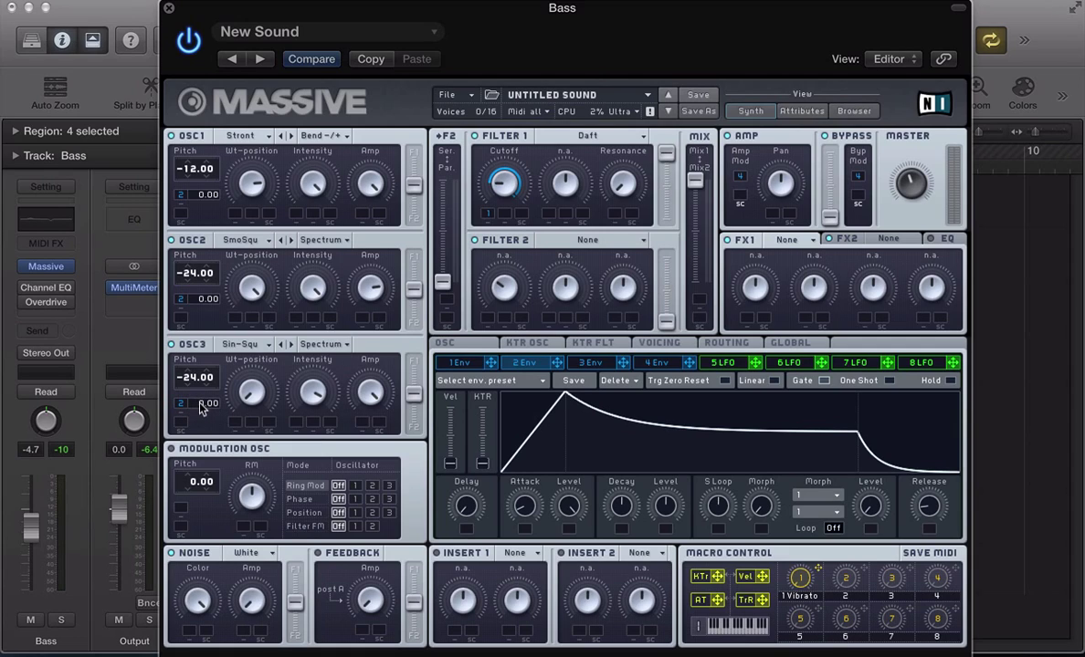
pyautogui.moveTo(206, 407); pyautogui.dragTo(210, 393)
pyautogui.moveTo(202, 305); pyautogui.dragTo(208, 290)
pyautogui.moveTo(644, 420); pyautogui.dragTo(618, 537)
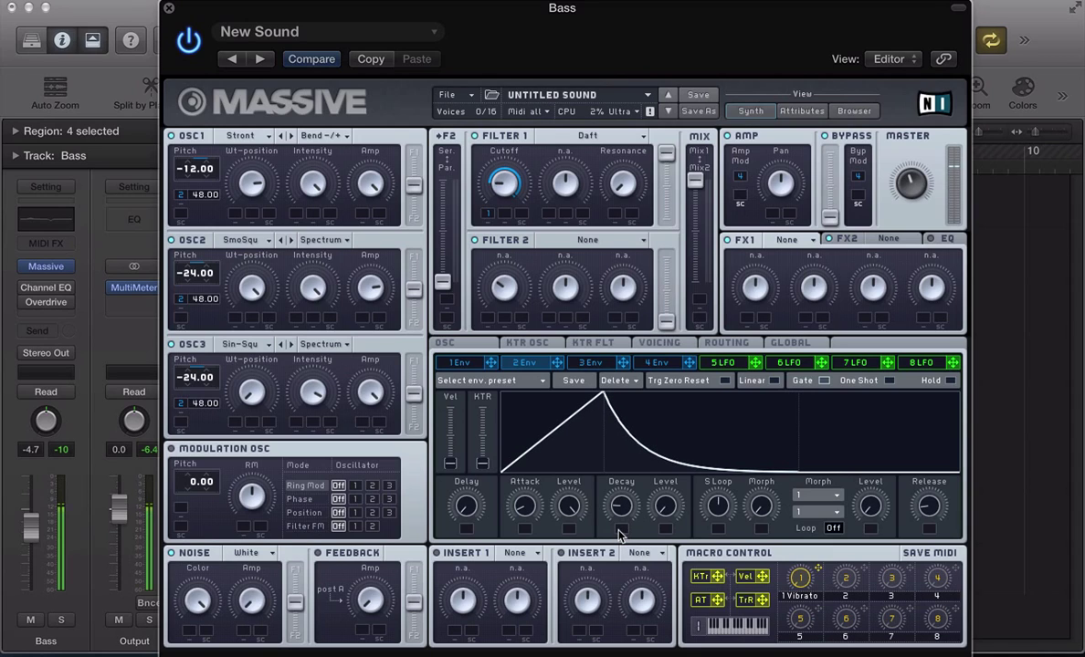
pyautogui.moveTo(525, 507); pyautogui.dragTo(525, 534)
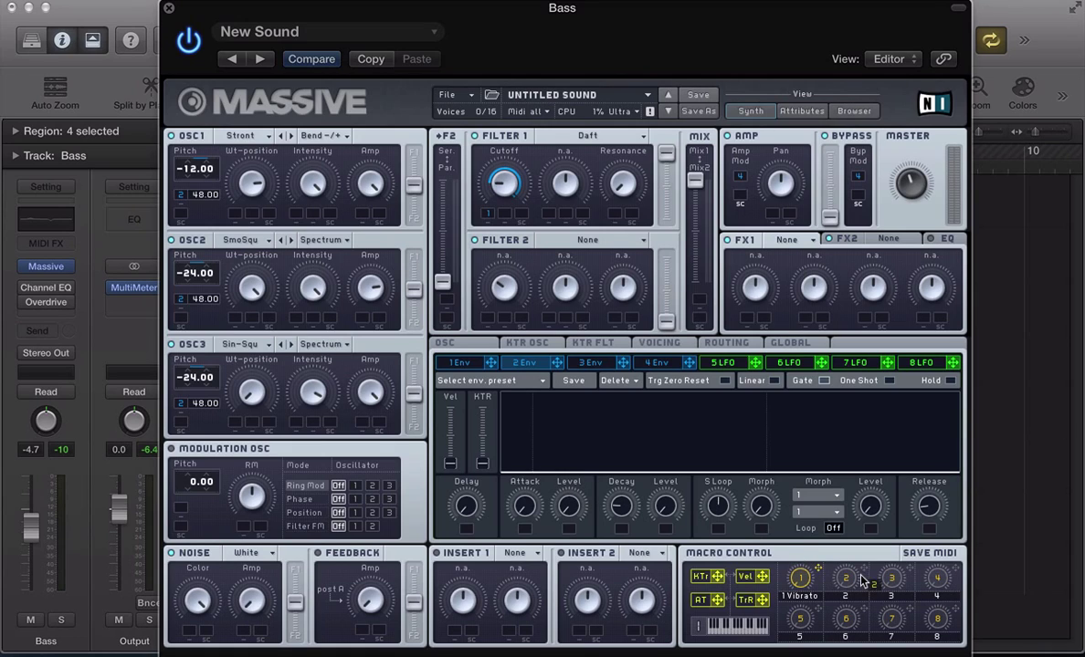
# Assign macro 2, named punch, to envelope 2's attack level, and turn on Trg Zero Reset for envelopes 1 and 2.
pyautogui.moveTo(635, 538); pyautogui.dragTo(569, 530)
pyautogui.moveTo(569, 532); pyautogui.dragTo(528, 428)
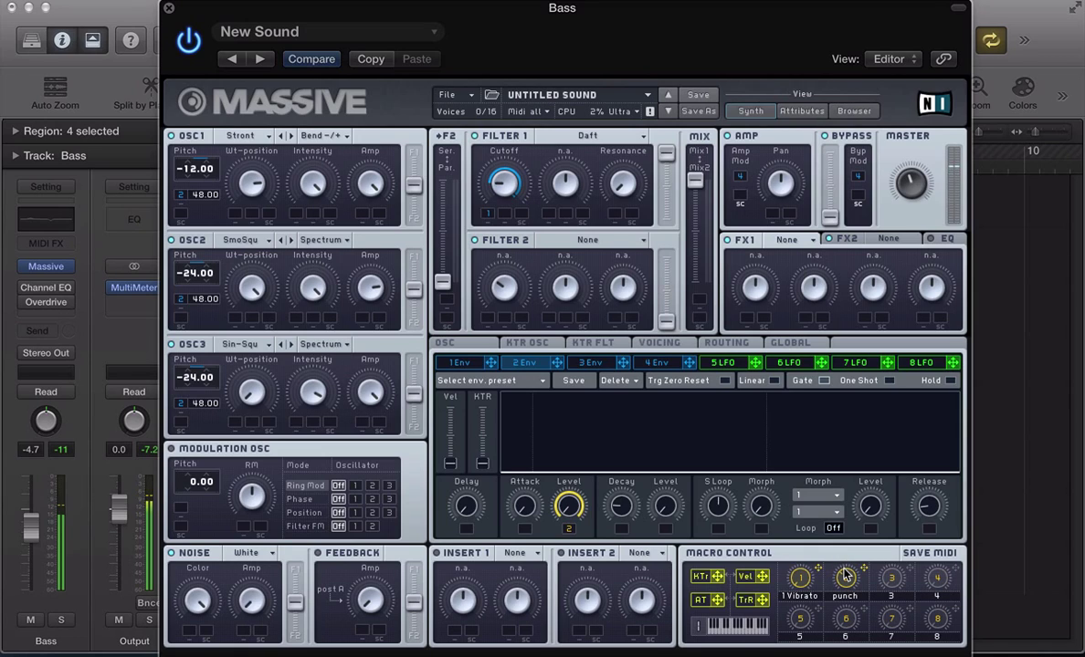
pyautogui.click(522, 363)
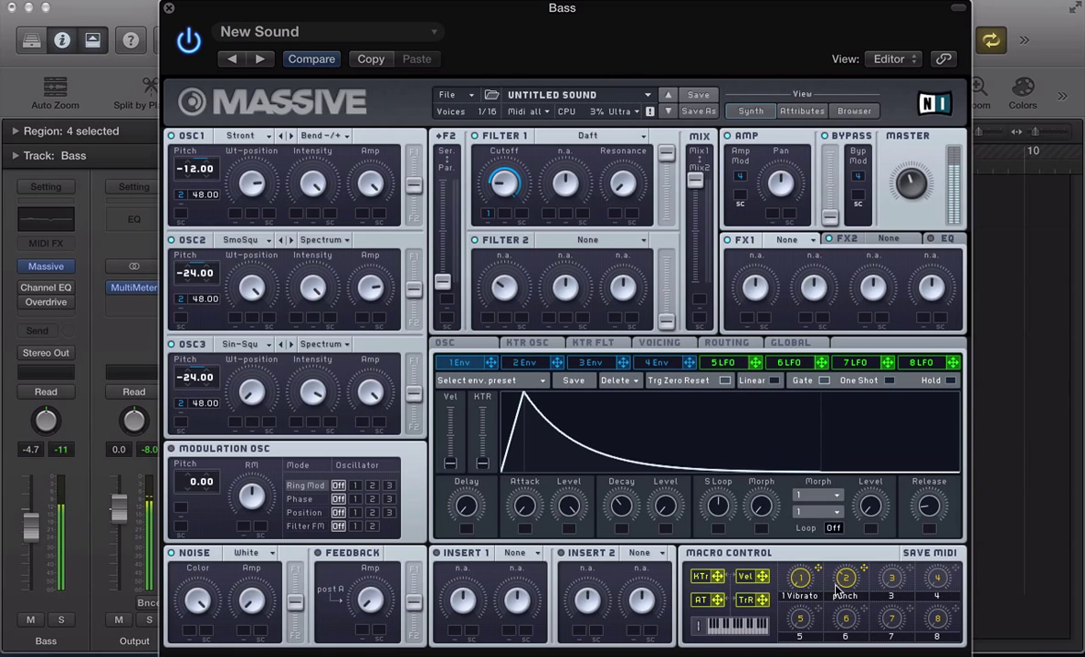
pyautogui.click(524, 363)
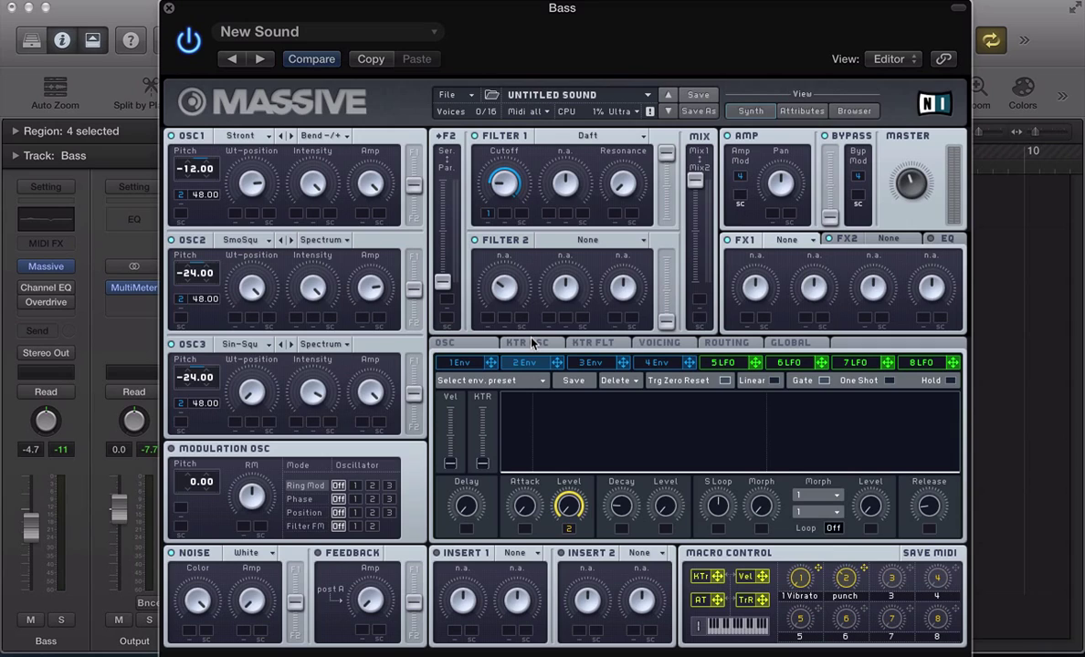
# Set FX1 to Classic Tube and insert 1 to Sine Shaper with some dry/wet and drive, and turn on feedback.
pyautogui.click(789, 245)
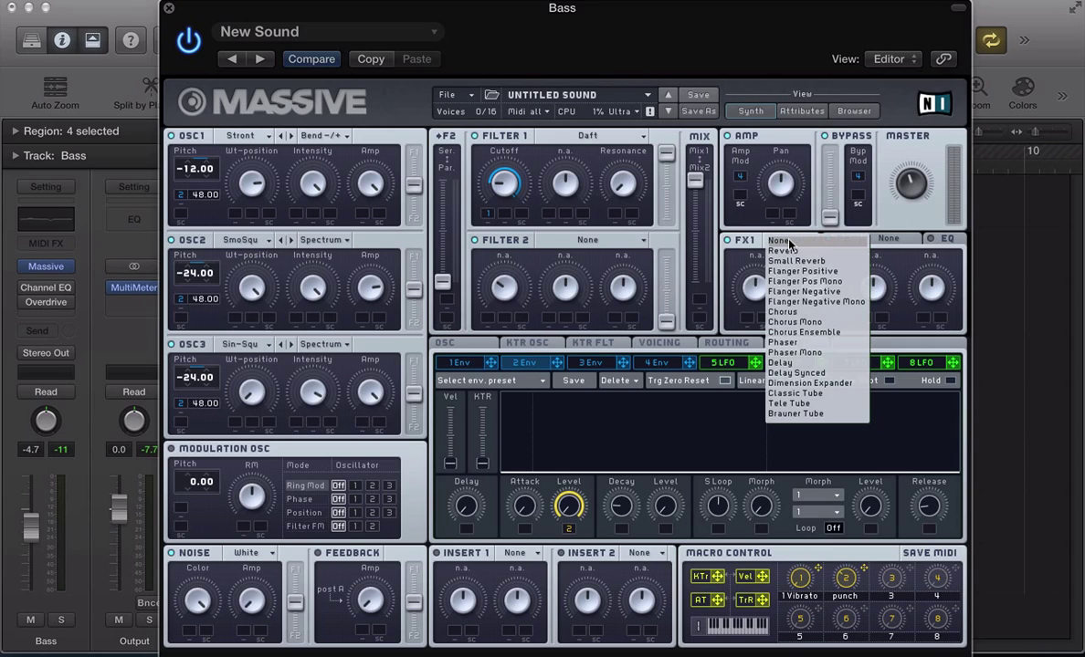
pyautogui.click(793, 400)
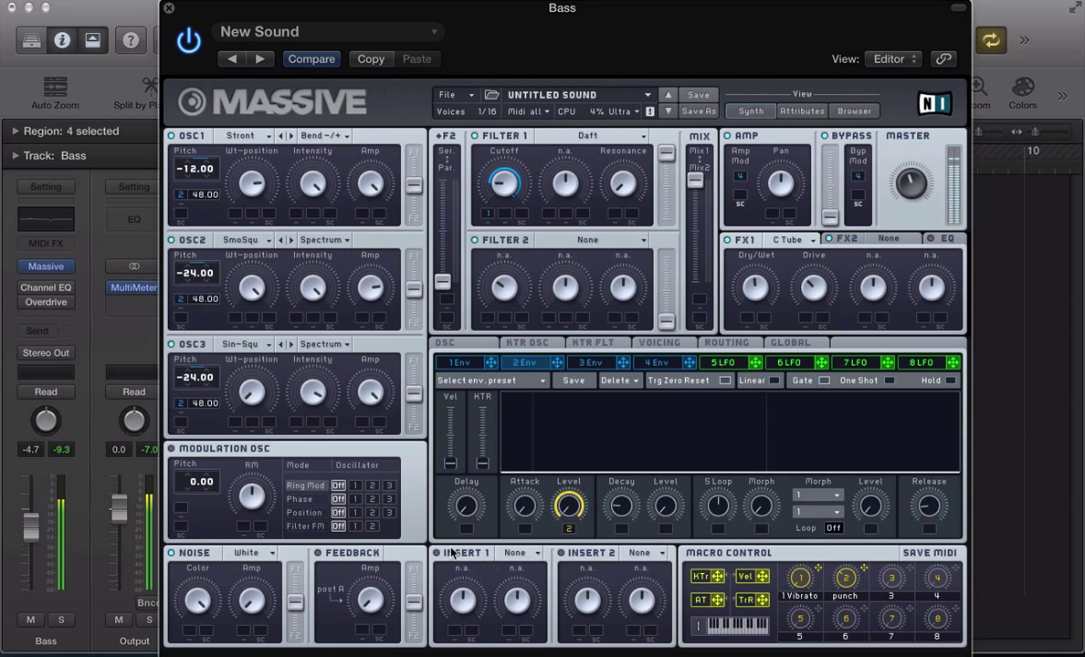
pyautogui.click(530, 555)
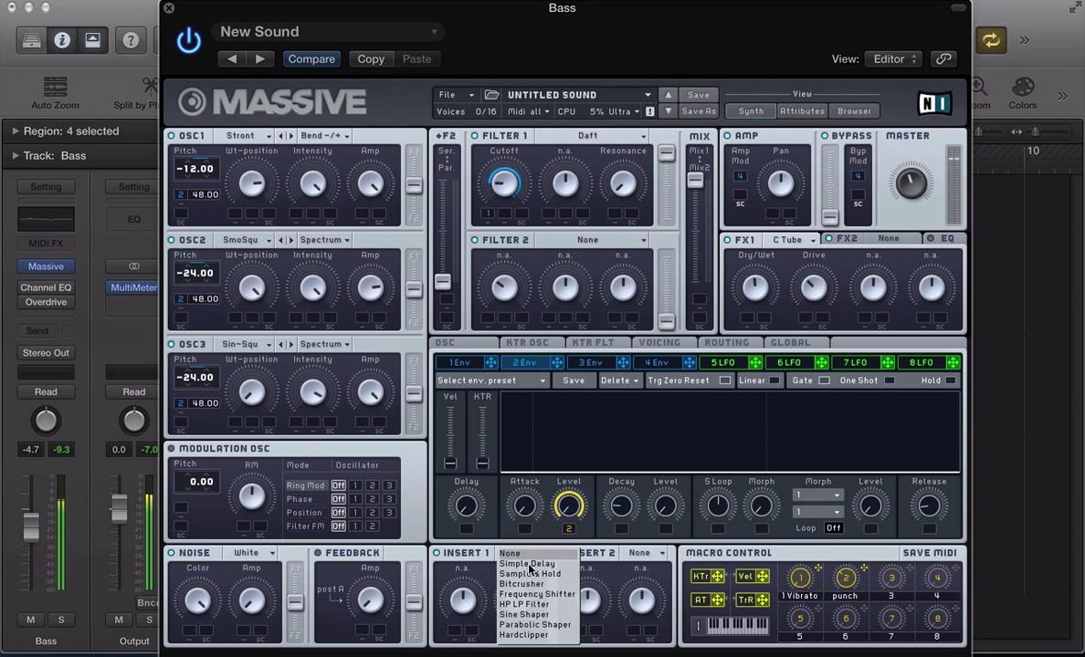
pyautogui.click(526, 617)
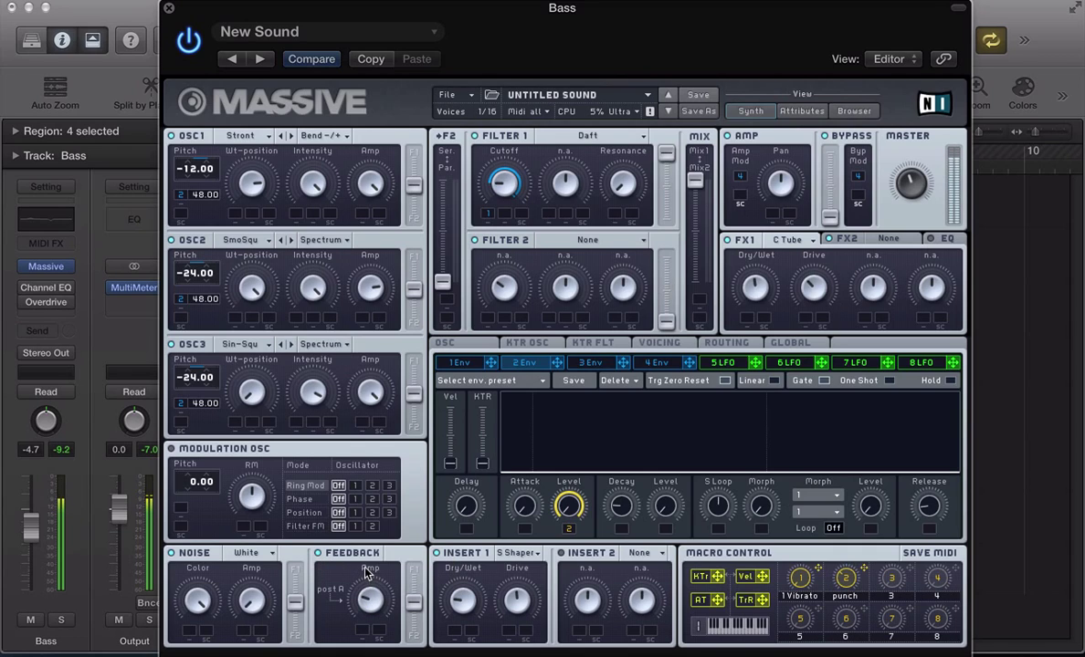
# Try insert 1 at different points of the signal routing, place it before filter 1, and return to envelope 1.
pyautogui.click(726, 343)
pyautogui.click(806, 429)
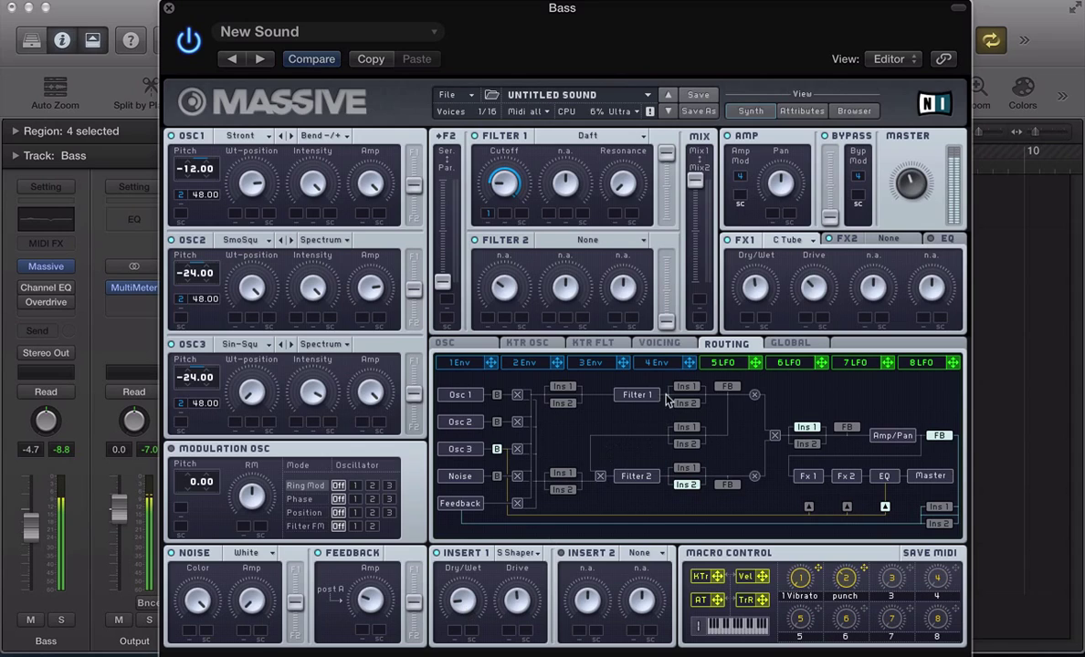
pyautogui.click(564, 388)
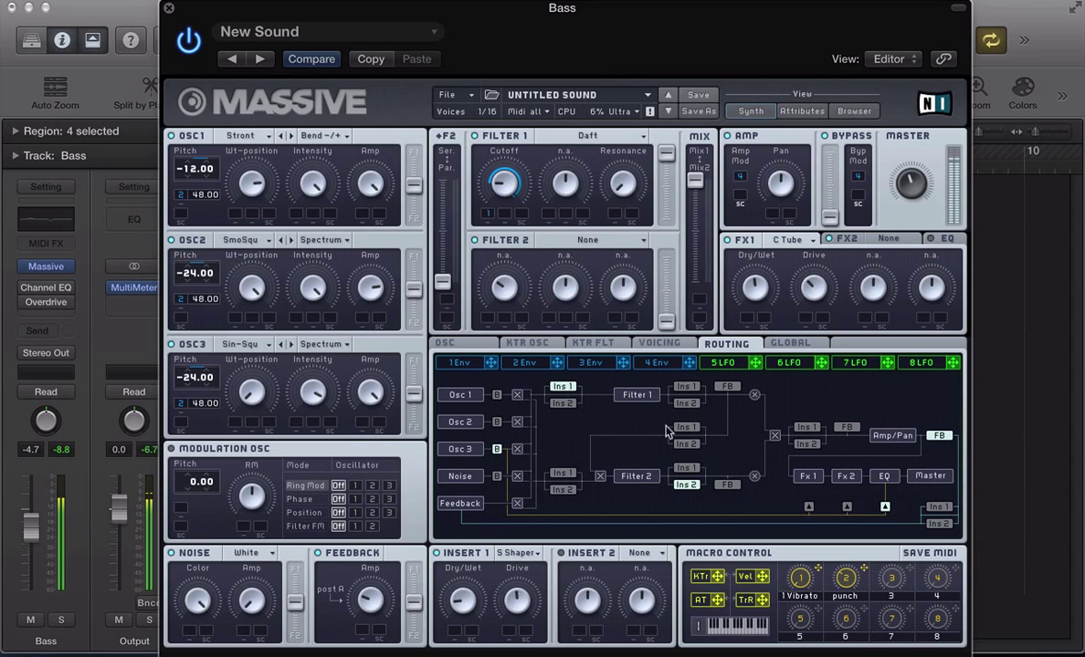
pyautogui.click(692, 388)
pyautogui.click(559, 387)
pyautogui.click(654, 363)
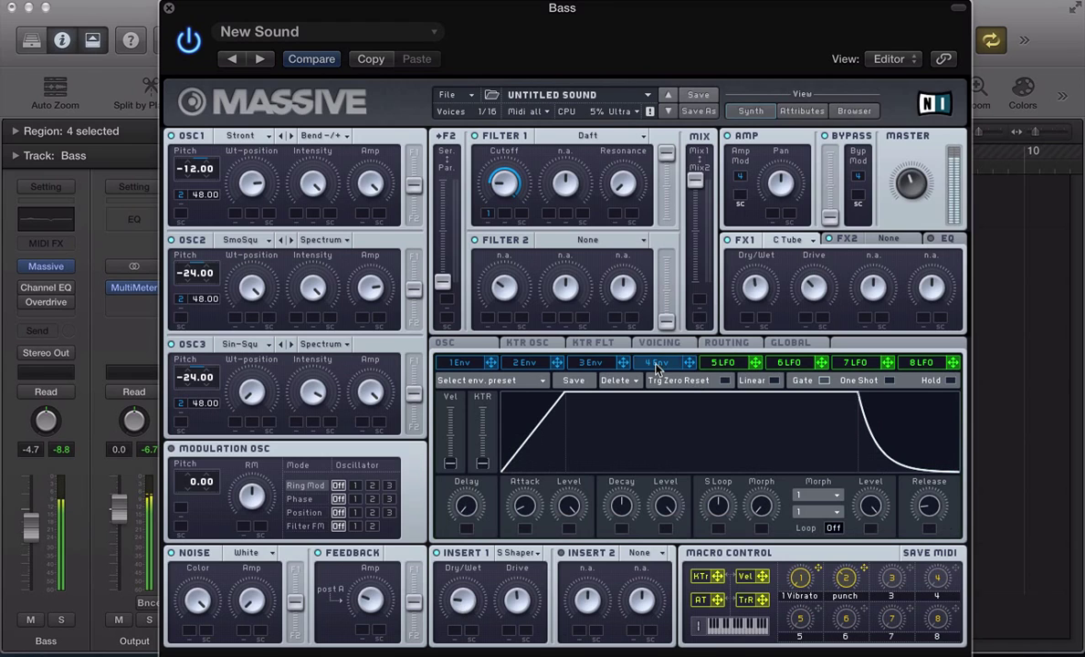
pyautogui.click(491, 363)
# Set FX2 to Dimension Expander and turn on the EQ with raised low shelf, boost and high shelf.
pyautogui.click(889, 240)
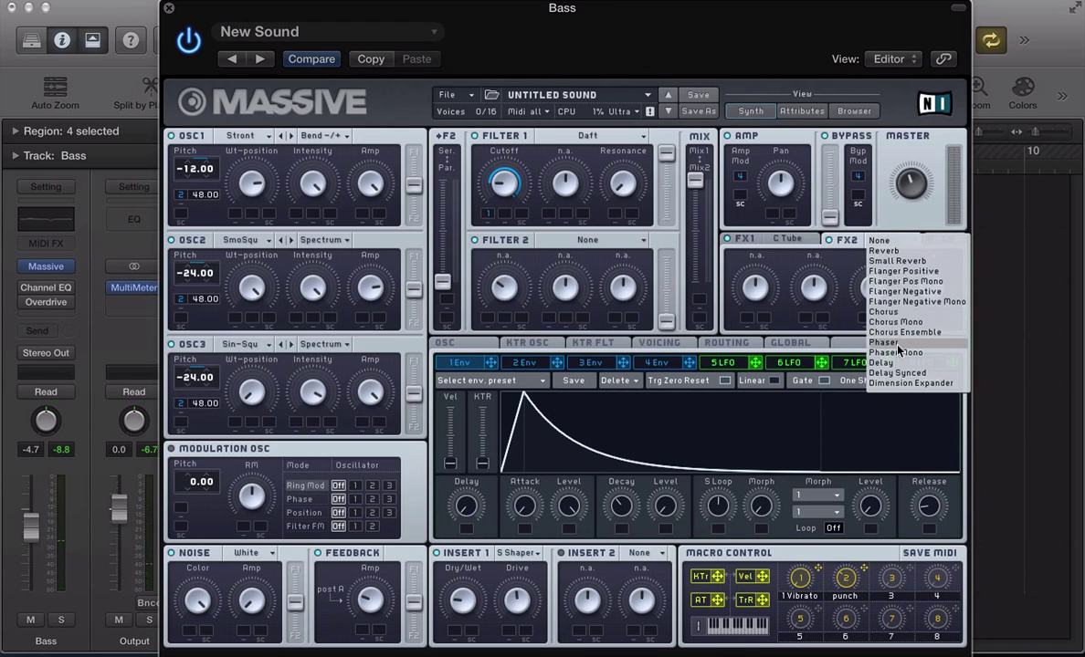
pyautogui.click(899, 385)
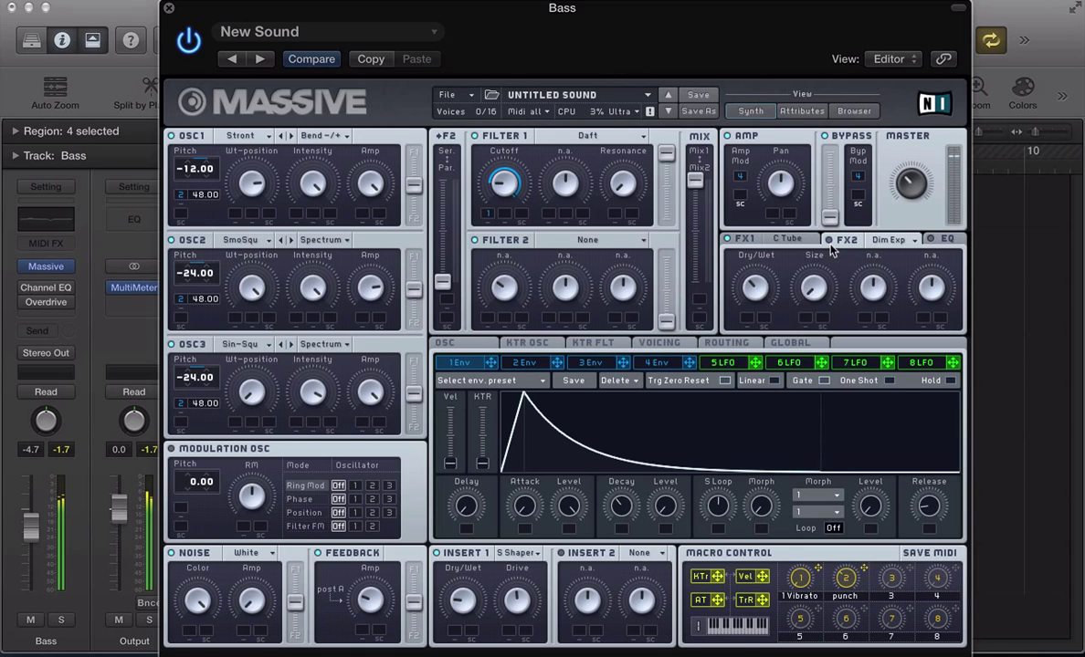
pyautogui.click(946, 239)
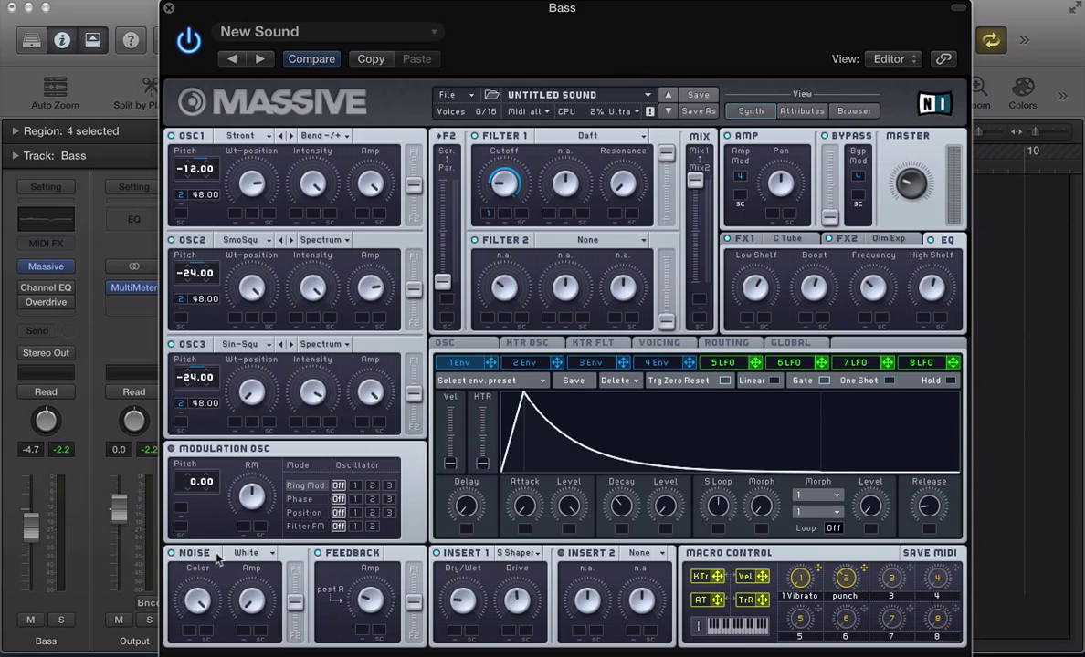
# Set the noise oscillator to Bright, and raise its amp while lowering its color.
pyautogui.click(251, 555)
pyautogui.click(262, 543)
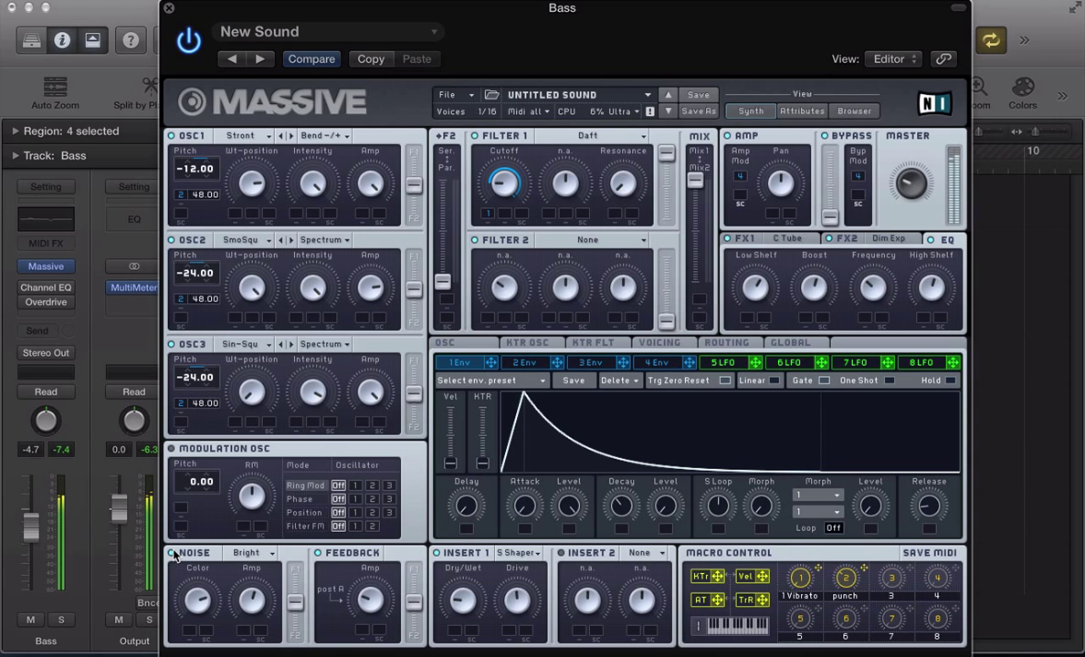
pyautogui.press('v')
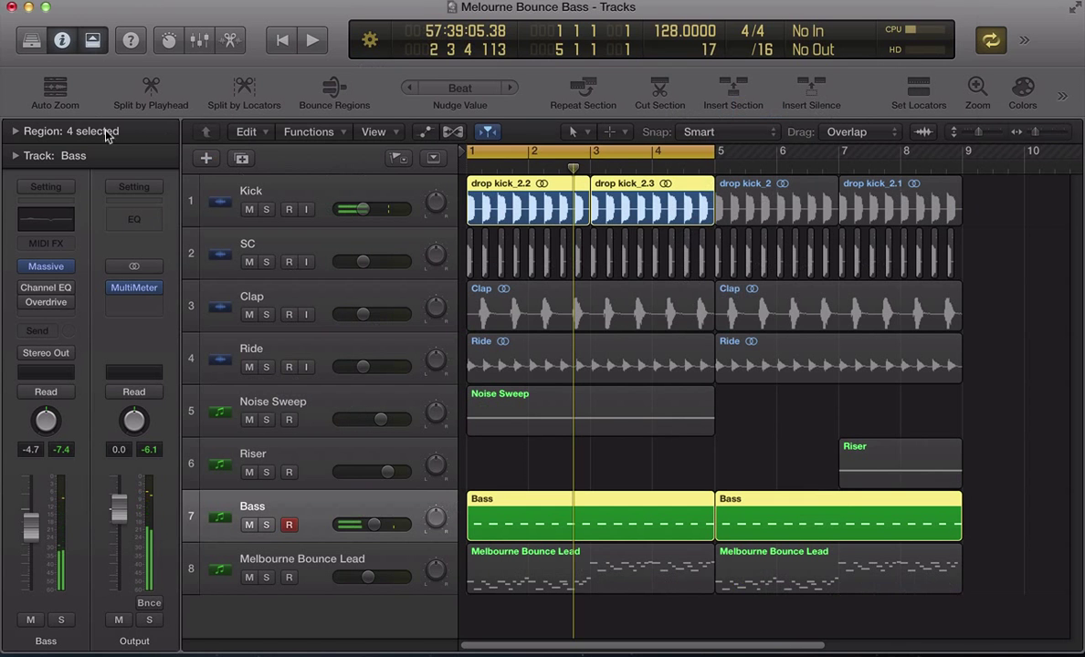
pyautogui.press('v')
# Turn on the Bass track's Channel EQ and compare the sound with it off and on.
pyautogui.click(47, 289)
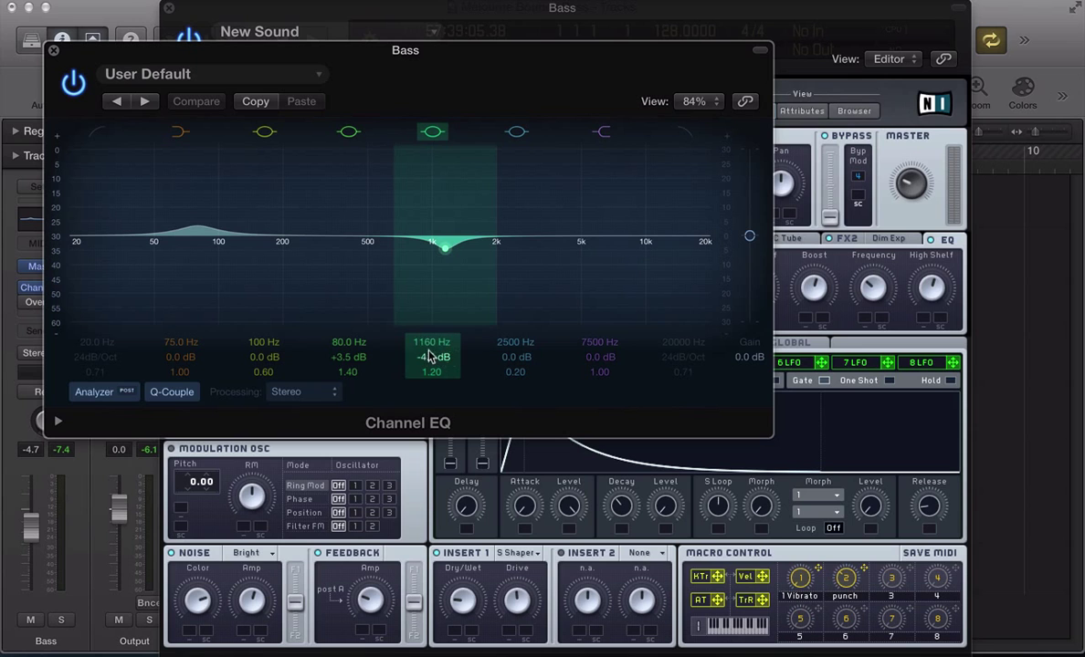
pyautogui.click(74, 83)
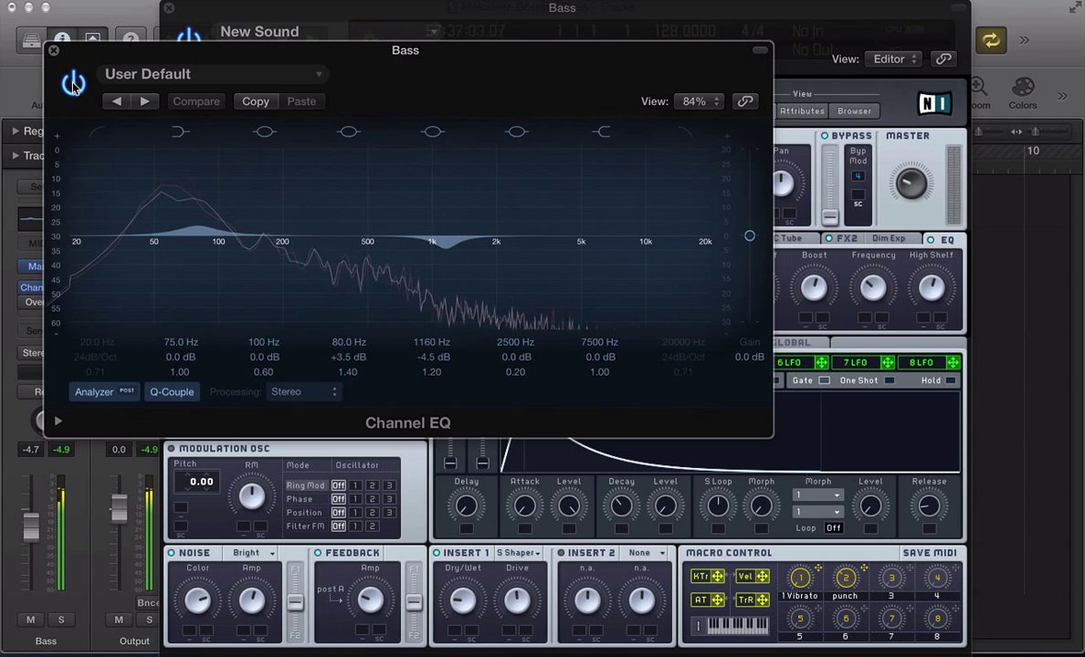
pyautogui.click(74, 83)
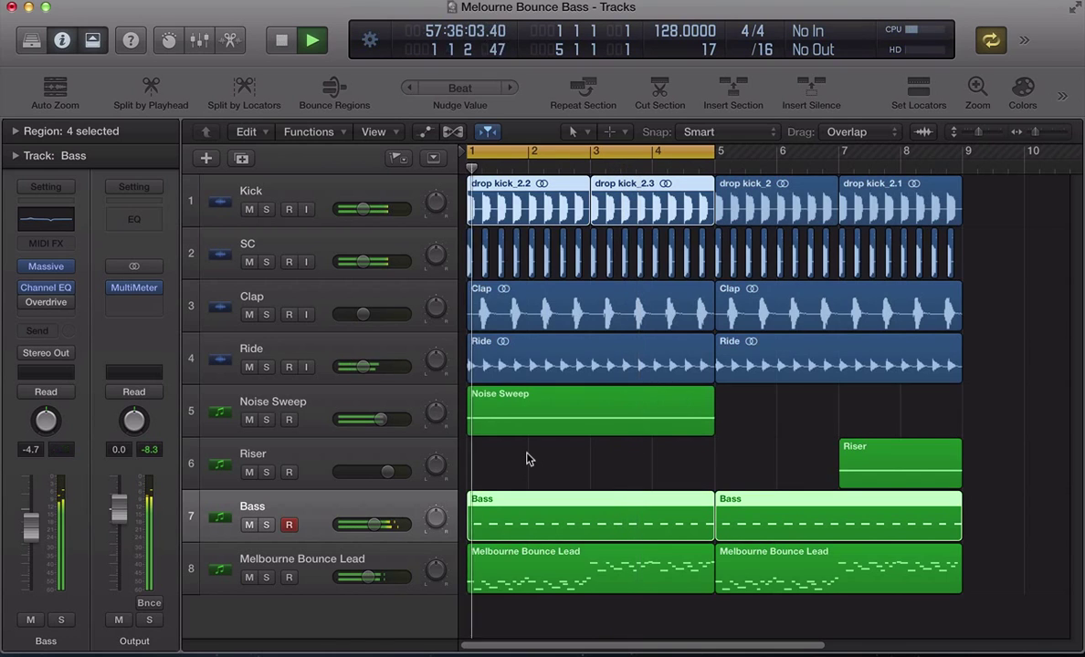
# Clear the region selection, listen to the full mix over the cycle range, and select the Melbourne Bounce Lead track.
pyautogui.click(527, 457)
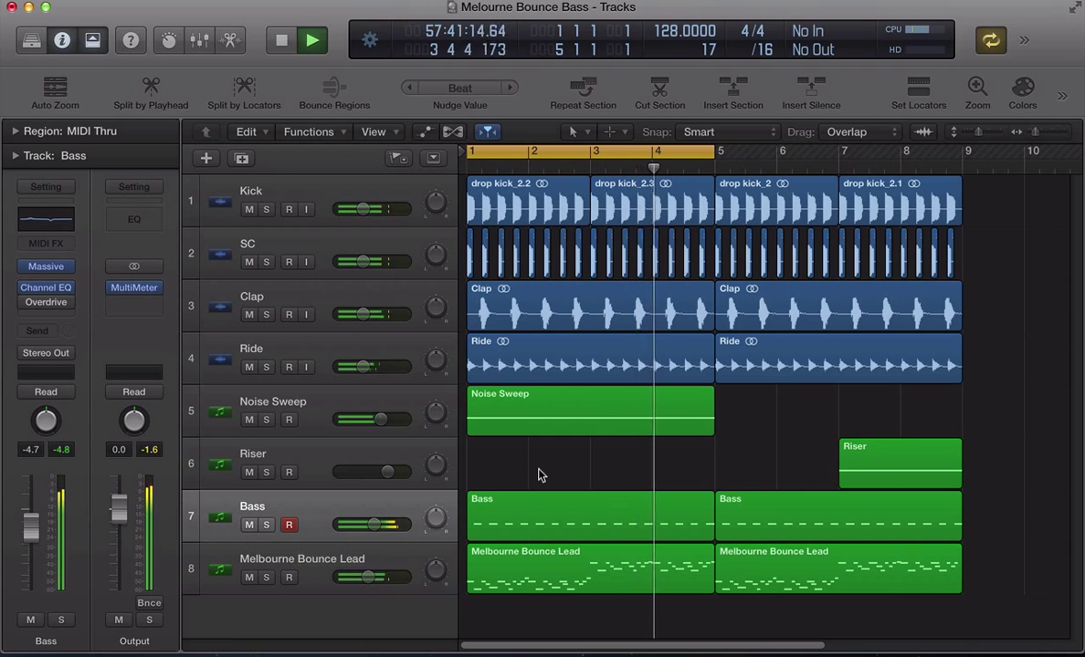
pyautogui.press('space')
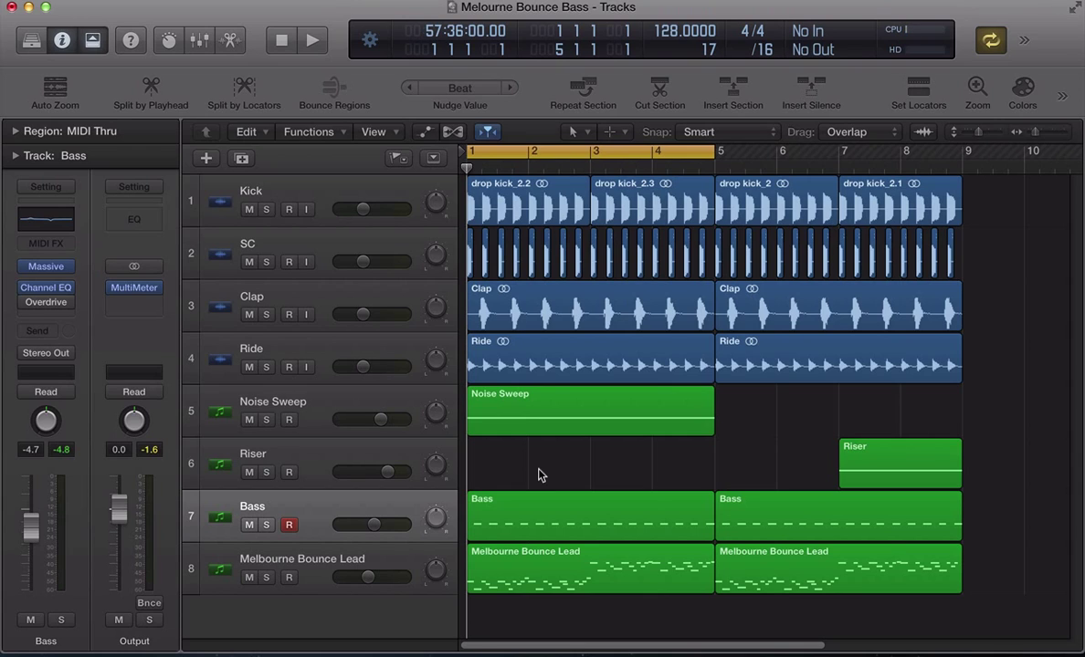
pyautogui.press('Down')
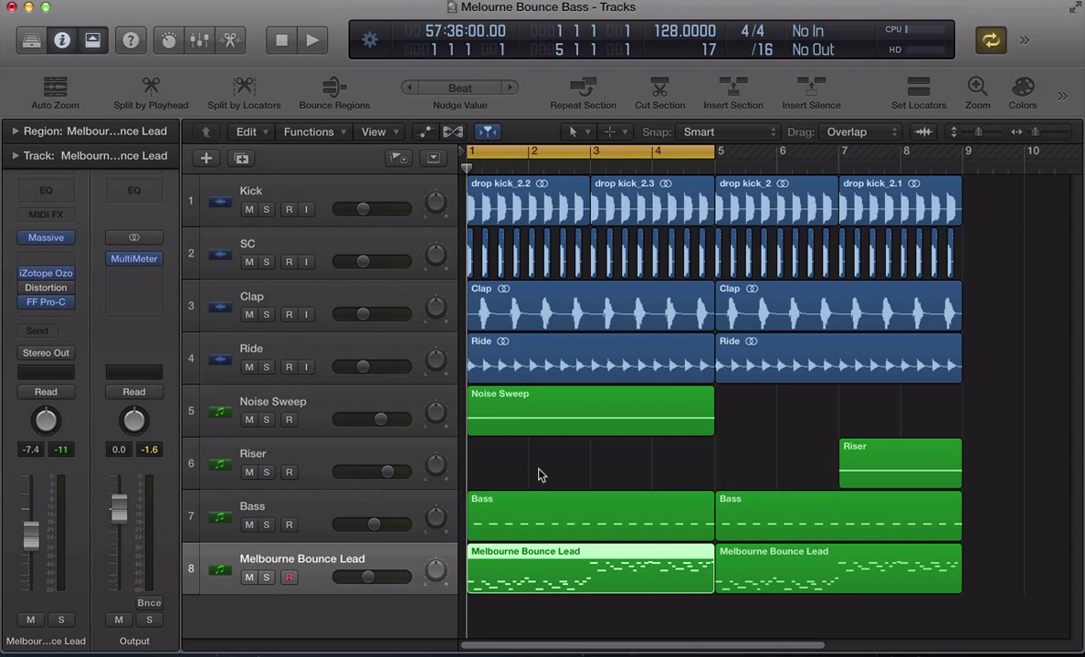